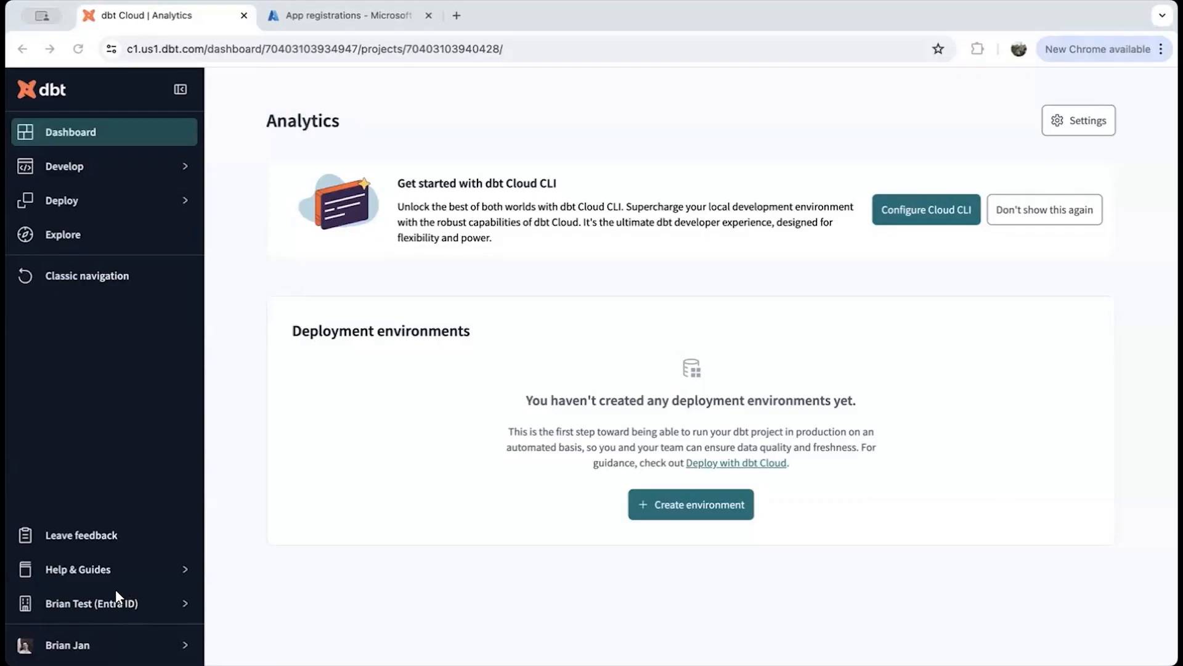
Open the single sign-on page in the dbt account settings
{"action": "left_click", "coordinate": [78, 608]}
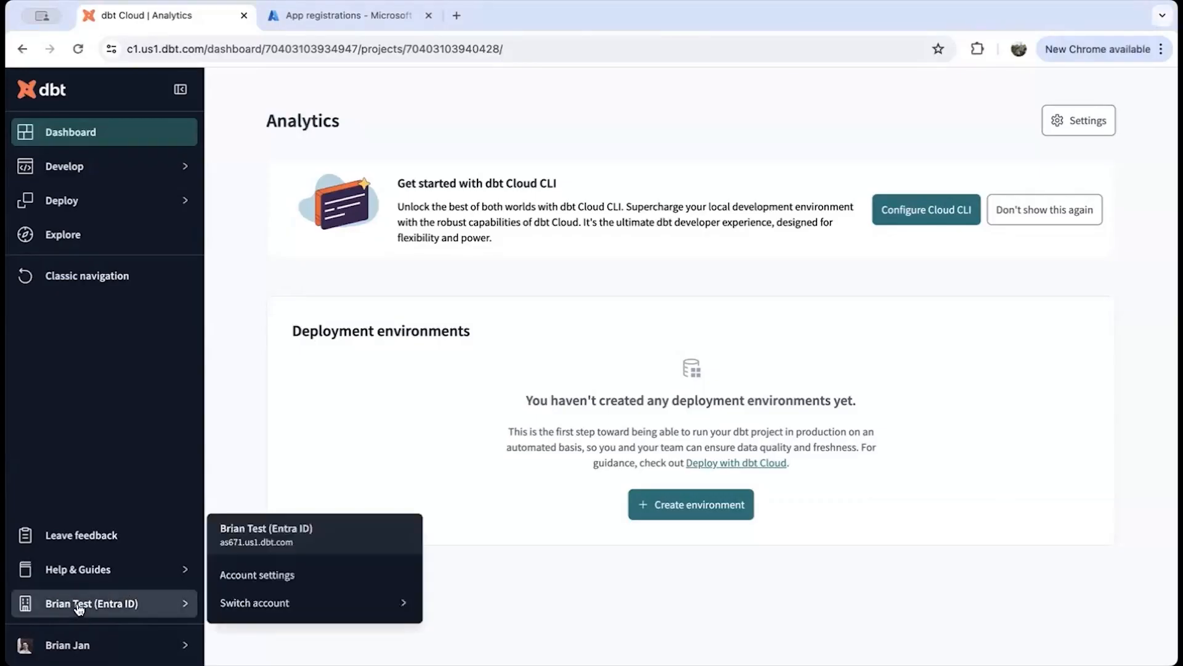
{"action": "left_click", "coordinate": [390, 584]}
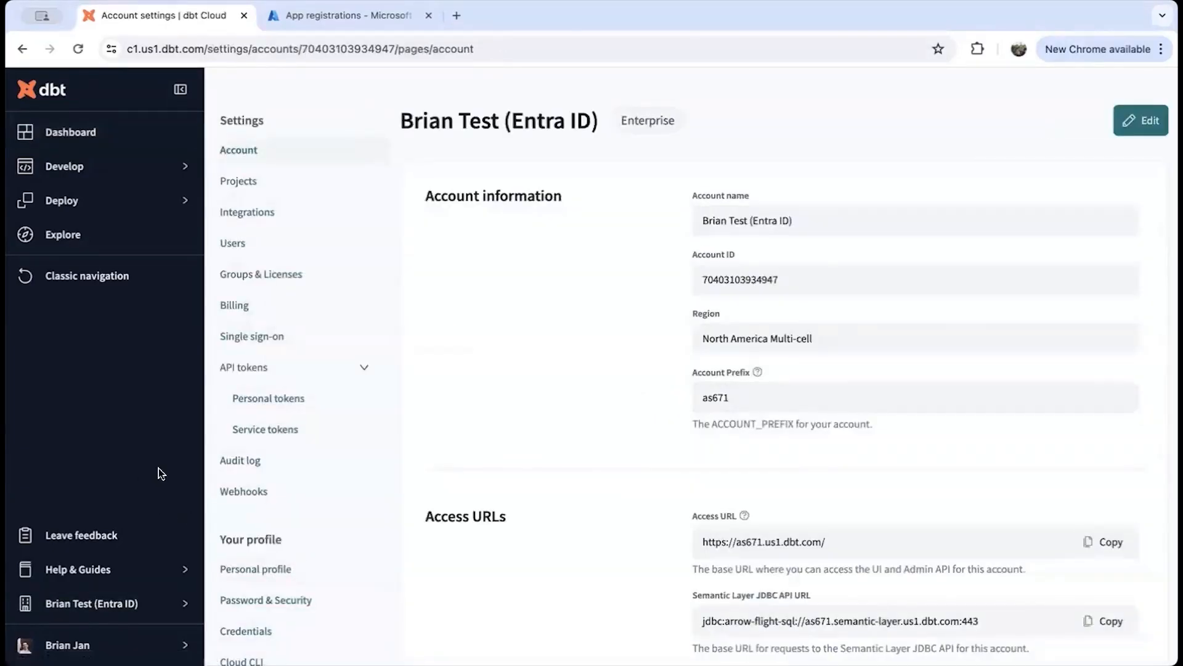
{"action": "left_click", "coordinate": [284, 337]}
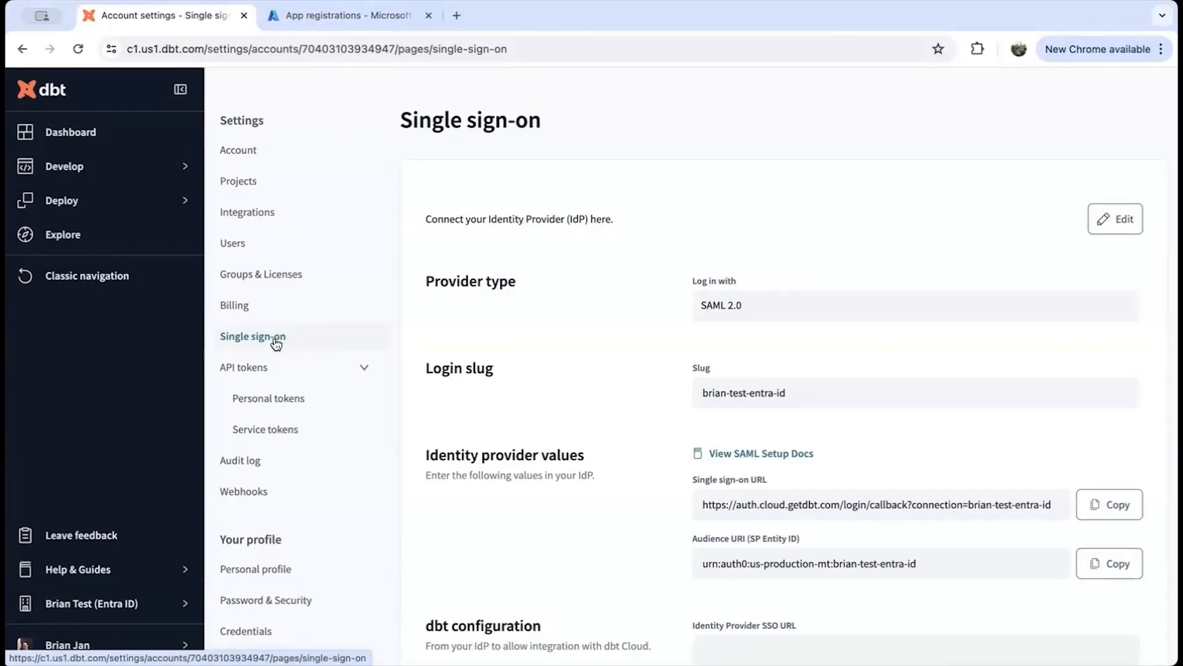
Edit the single sign-on configuration, set the provider type to Microsoft Entra ID Single Tenant, and copy the callback URI
{"action": "left_click", "coordinate": [1113, 223]}
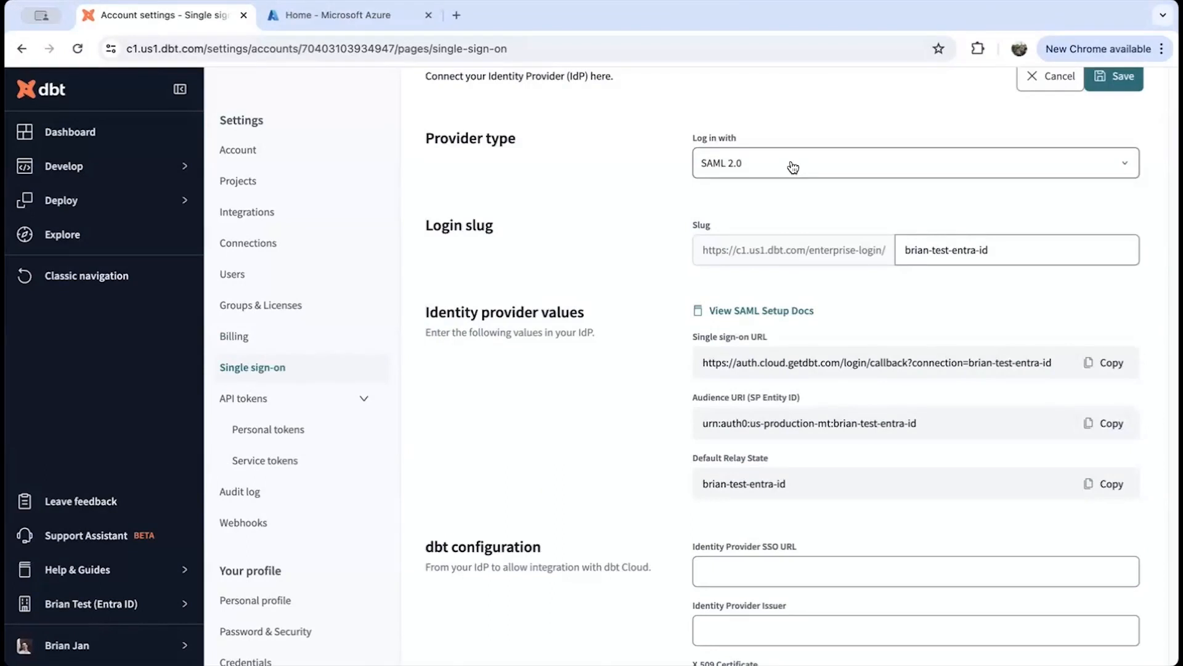
{"action": "left_click", "coordinate": [793, 168]}
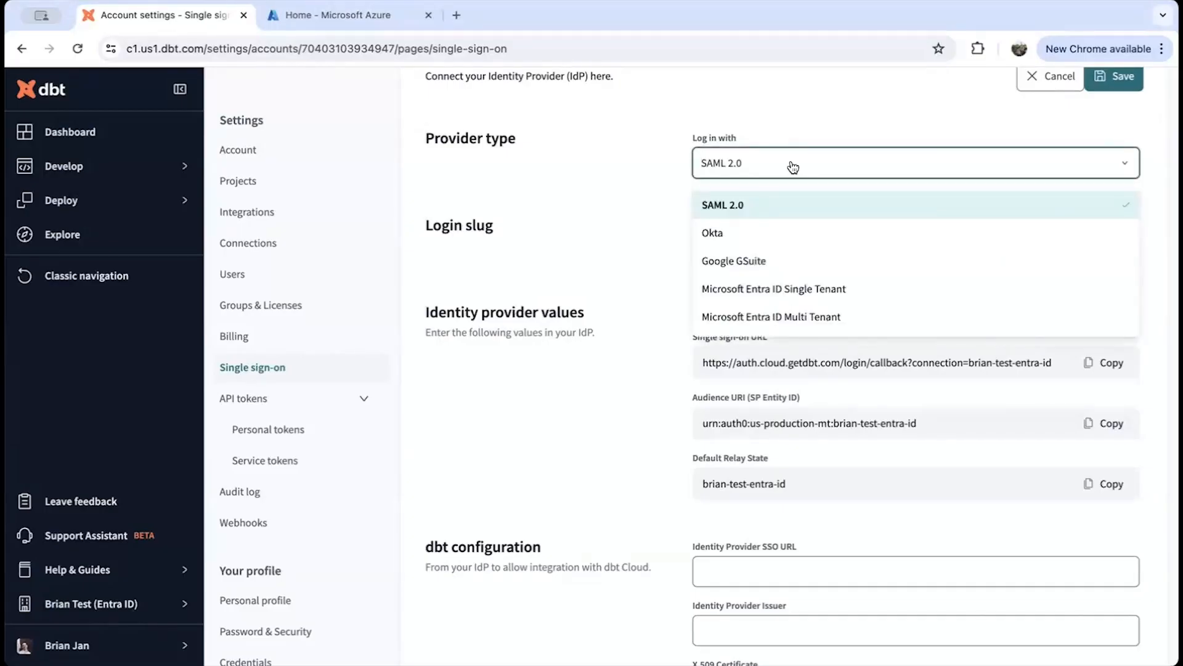
{"action": "left_click", "coordinate": [802, 287]}
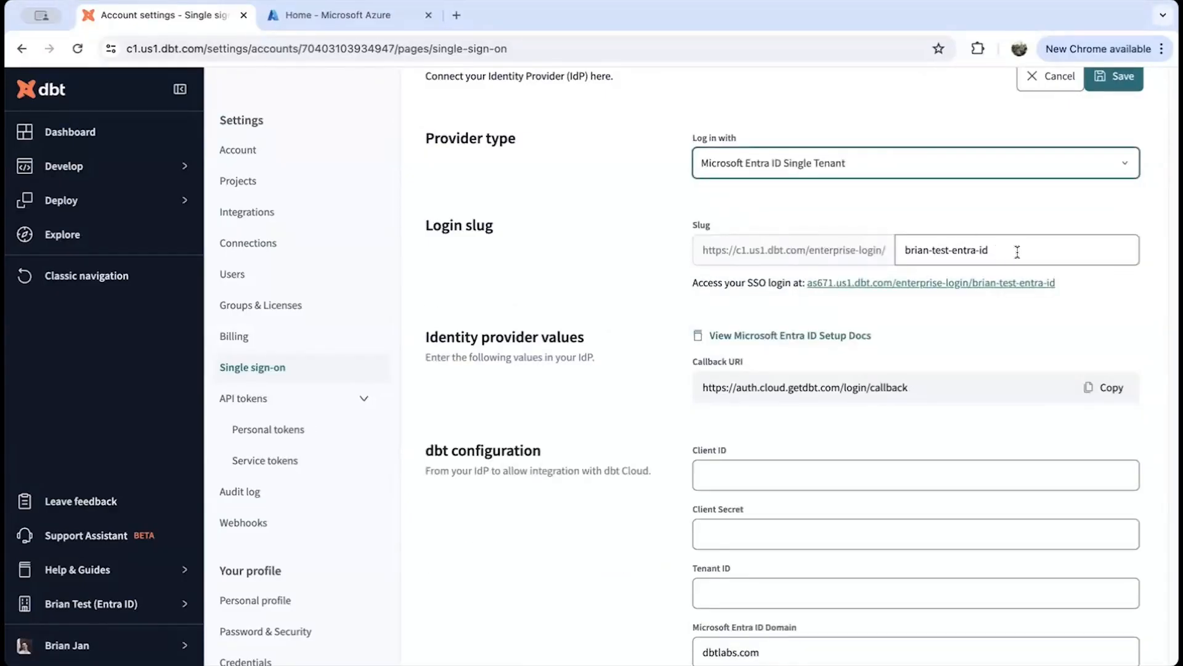
{"action": "left_click_drag", "start_coordinate": [1016, 247], "coordinate": [888, 245]}
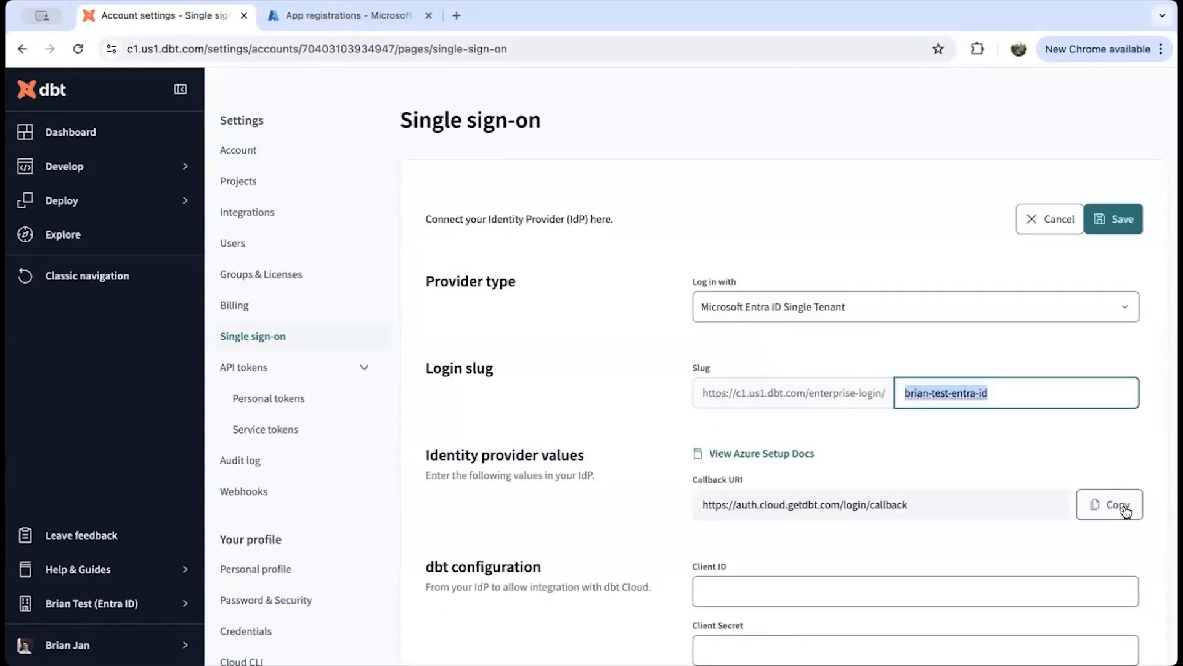
{"action": "left_click", "coordinate": [1125, 507]}
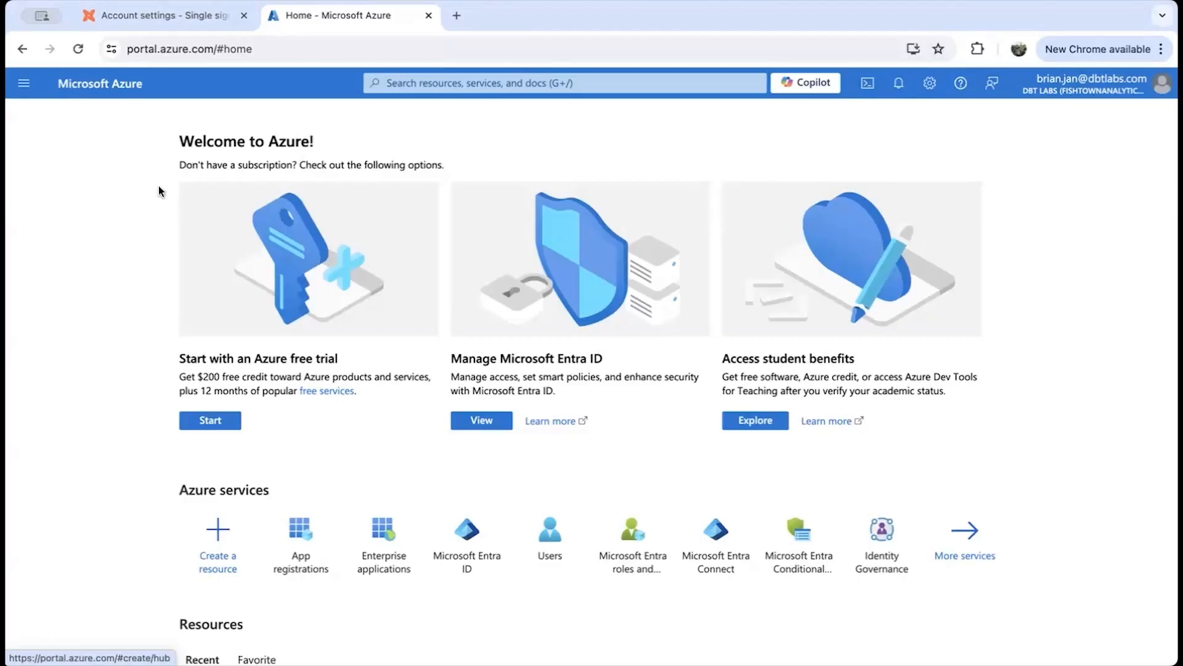
In the Azure portal, start a new app registration named dbt Cloud (US MC1) for accounts in this organizational directory only
{"action": "left_click", "coordinate": [305, 515]}
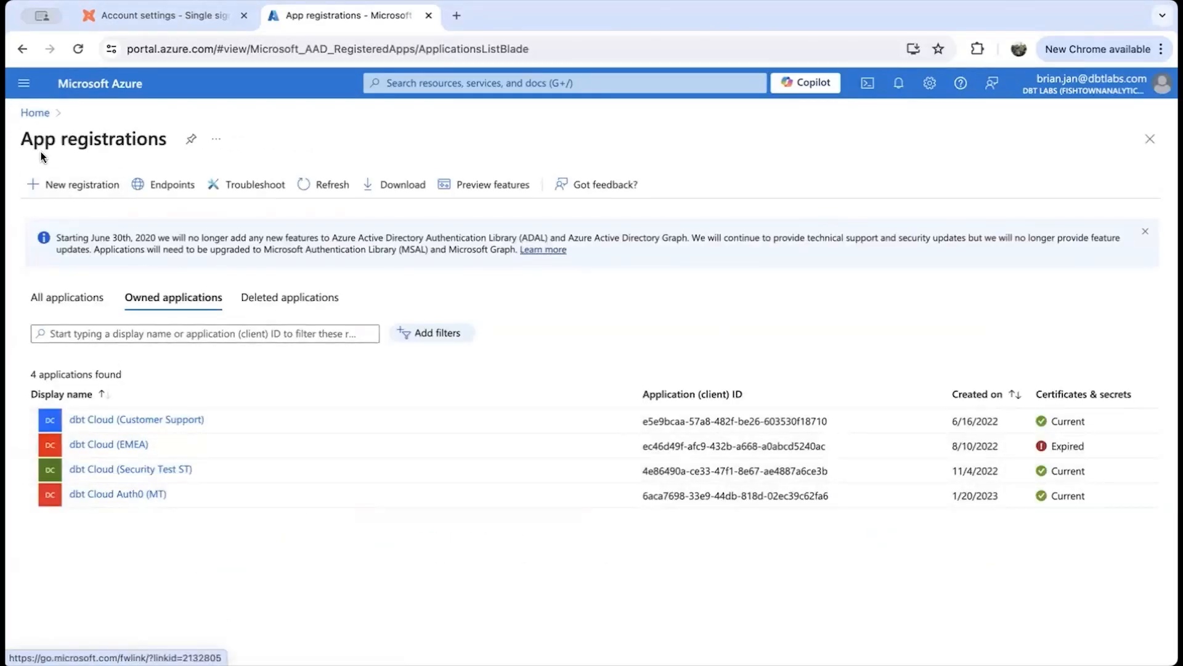
{"action": "left_click", "coordinate": [48, 173]}
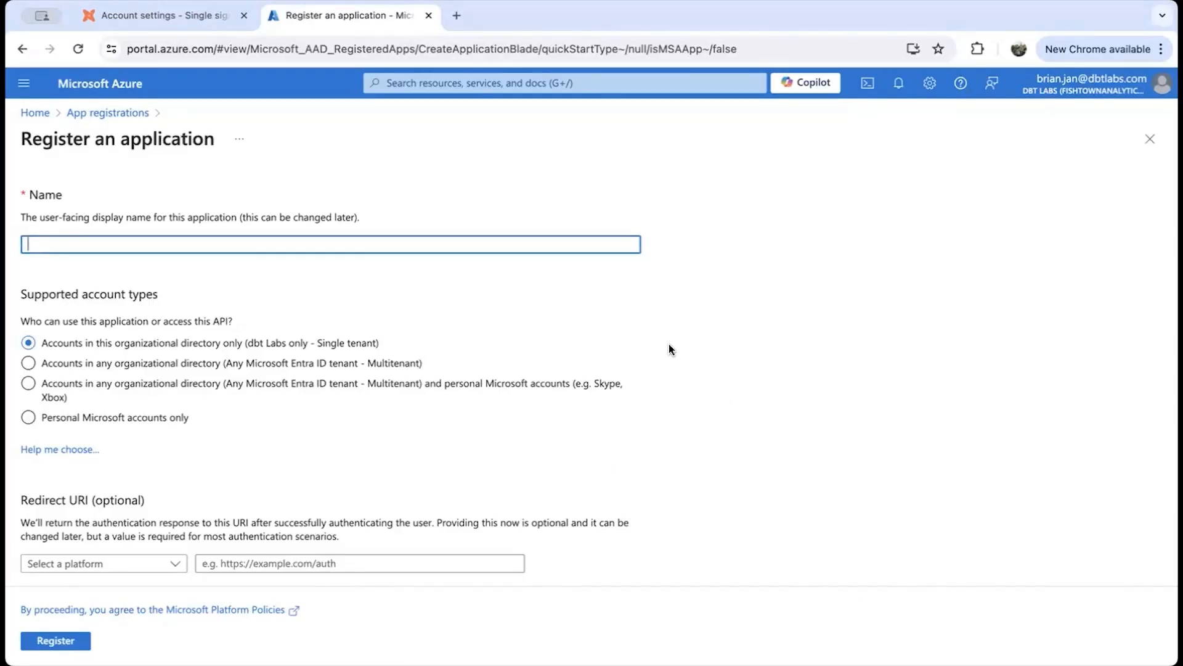
{"action": "left_click", "coordinate": [461, 250]}
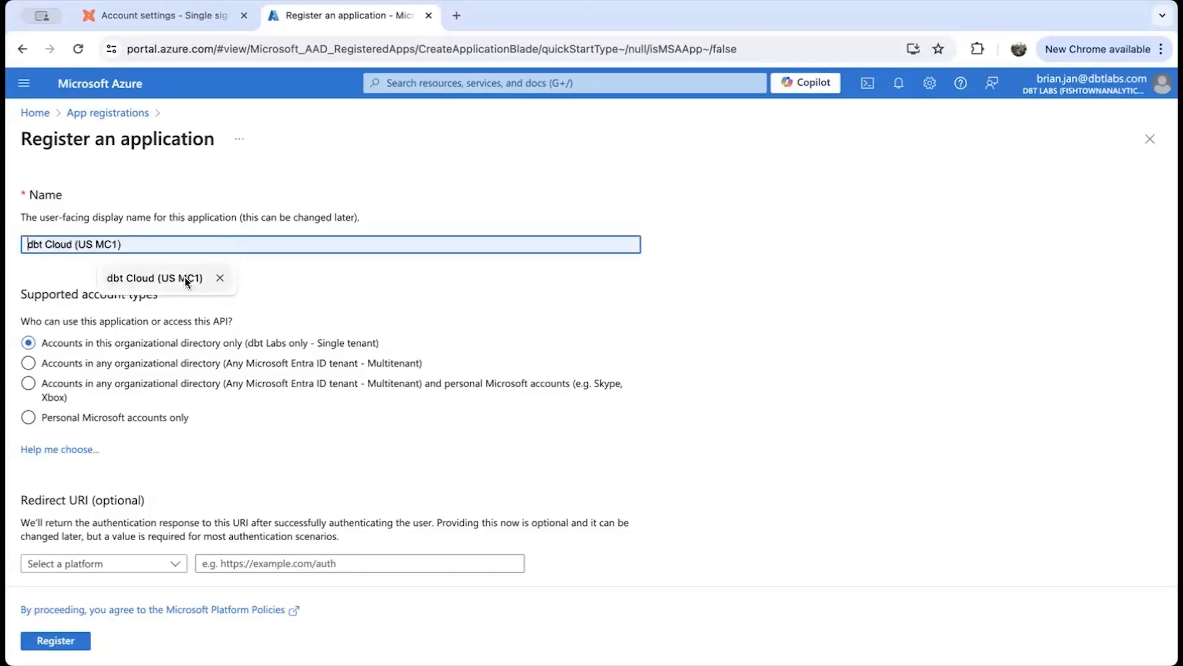
{"action": "left_click", "coordinate": [220, 277]}
{"action": "left_click", "coordinate": [22, 353]}
{"action": "scroll", "coordinate": [22, 354], "scroll_direction": "down", "scroll_amount": 1}
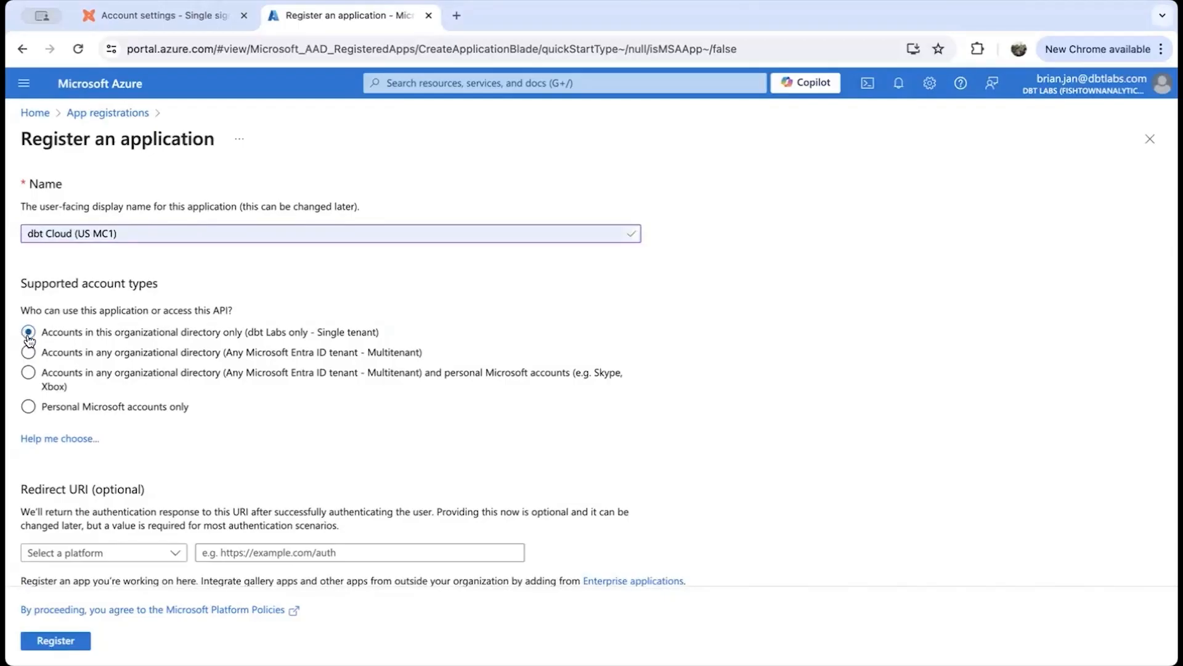
{"action": "left_click", "coordinate": [267, 552]}
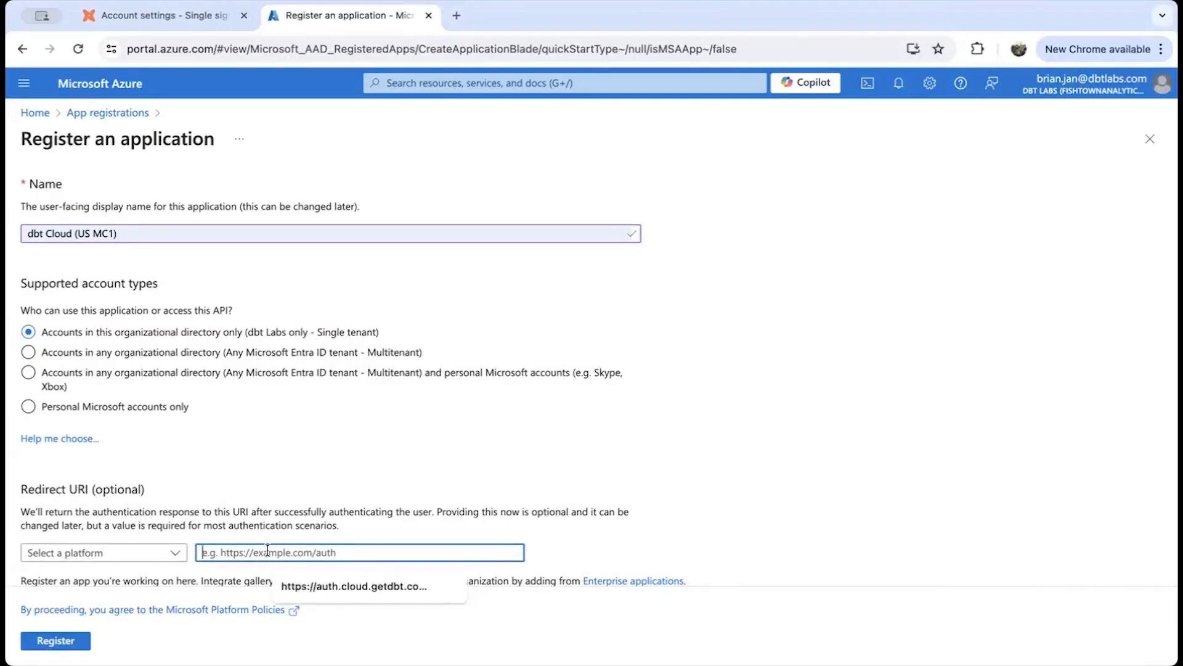
{"action": "key", "text": "ctrl+v"}
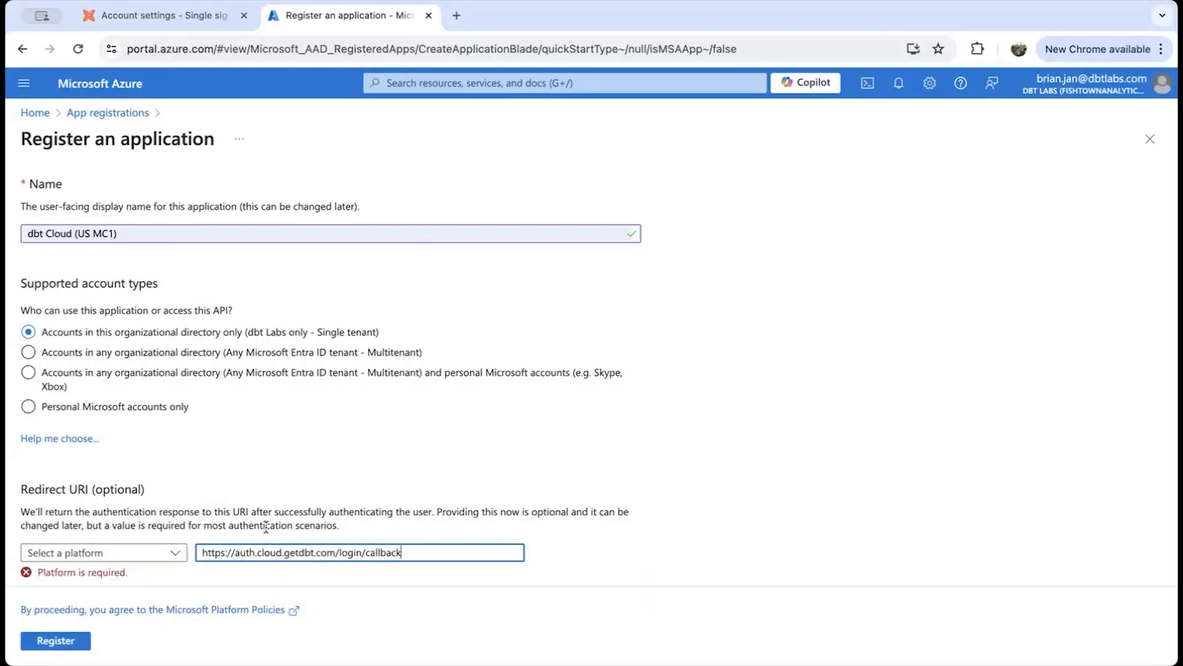
{"action": "left_click", "coordinate": [89, 555]}
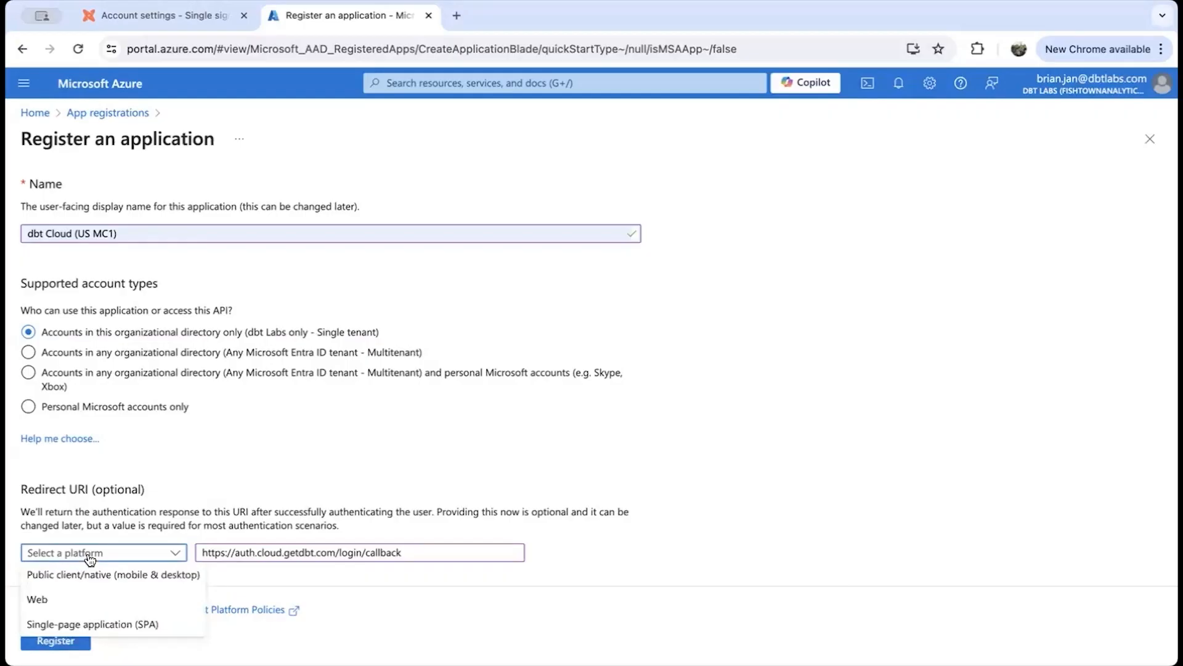
{"action": "left_click", "coordinate": [77, 599]}
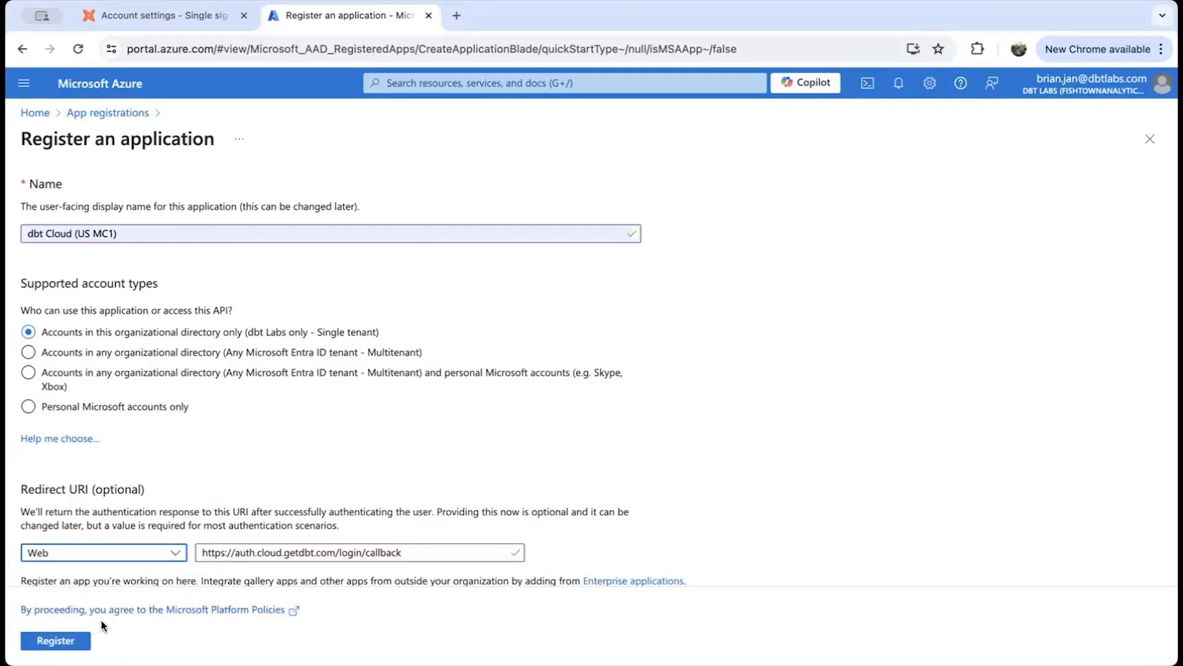
{"action": "left_click", "coordinate": [55, 641]}
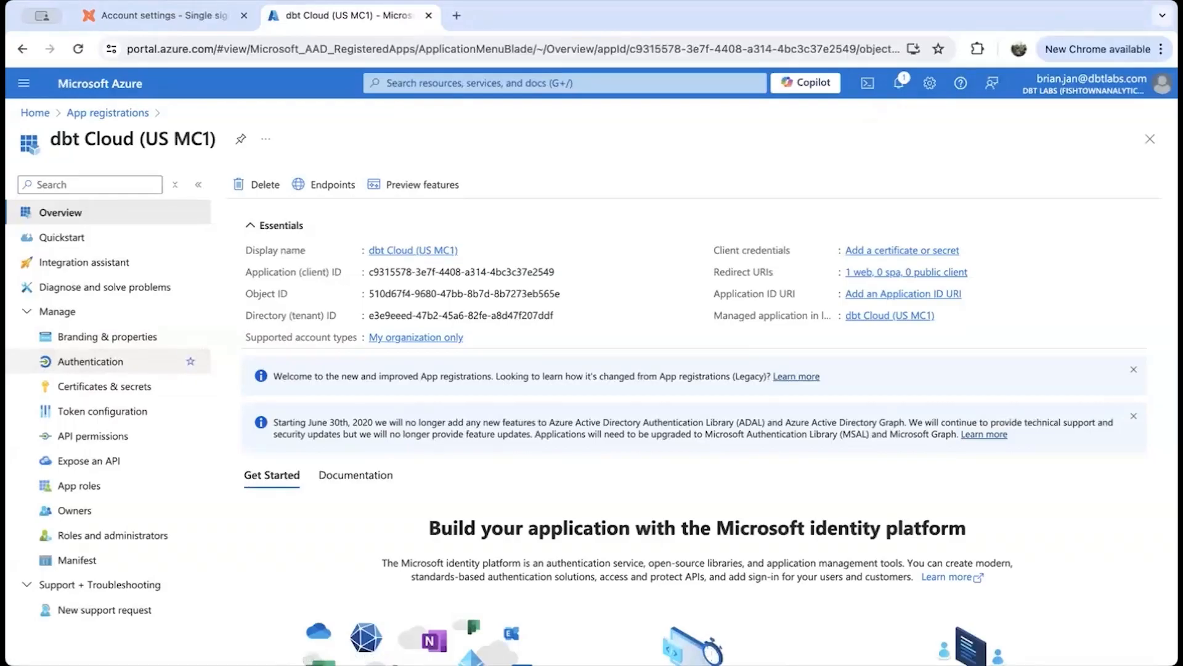
Check the web redirect URI in the app registration's authentication settings
{"action": "left_click", "coordinate": [157, 361]}
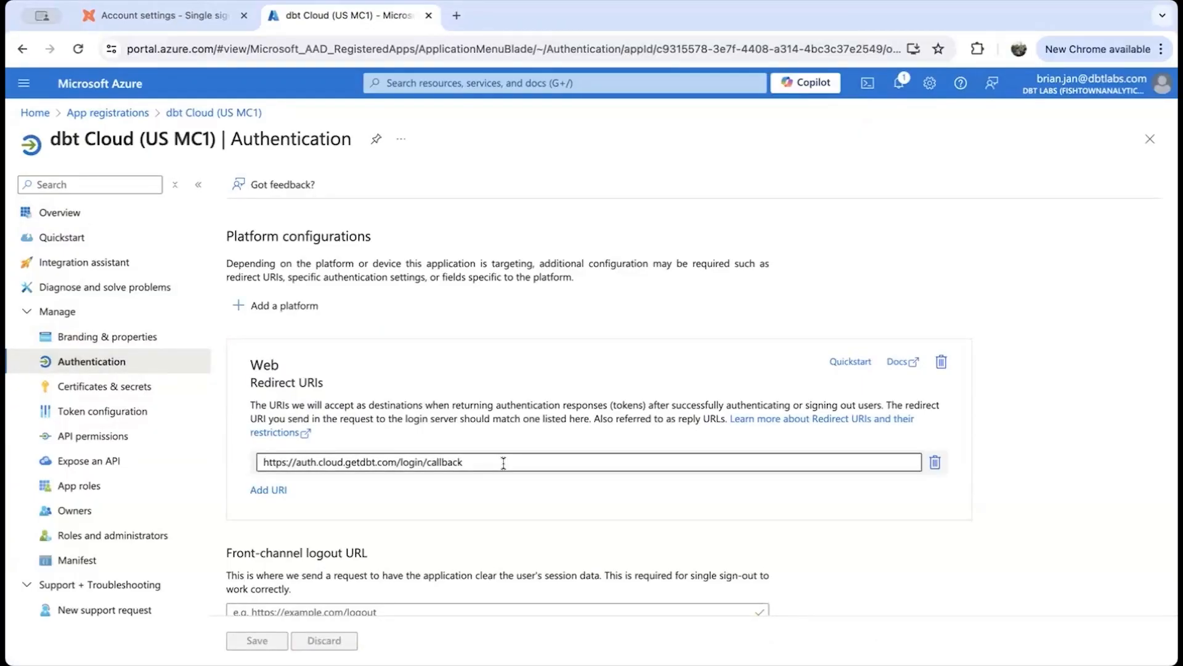
{"action": "left_click_drag", "start_coordinate": [487, 462], "coordinate": [265, 448]}
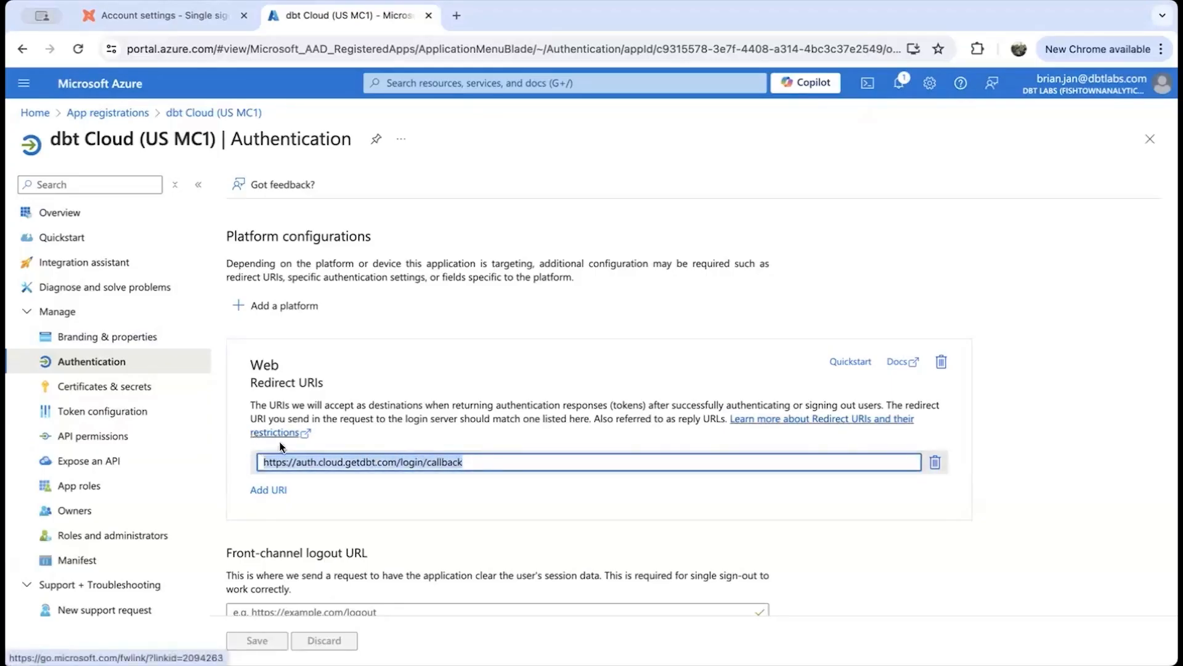
Search the enterprise applications for "us" and open dbt Cloud (US MC1)
{"action": "left_click", "coordinate": [42, 113]}
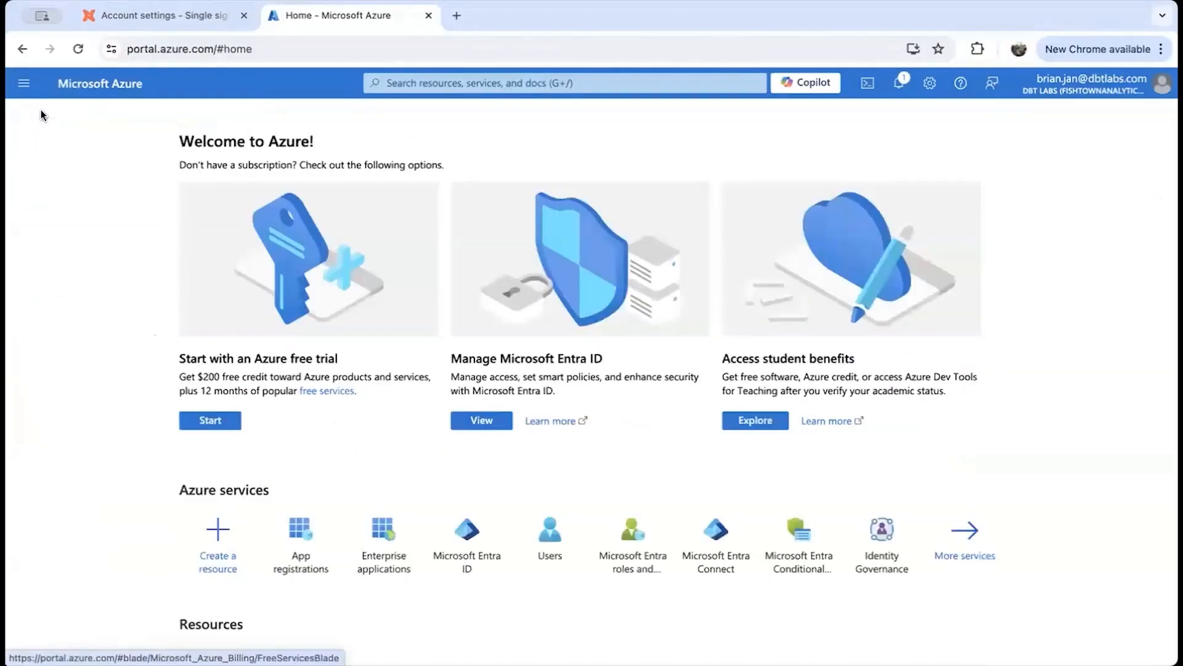
{"action": "left_click", "coordinate": [378, 547]}
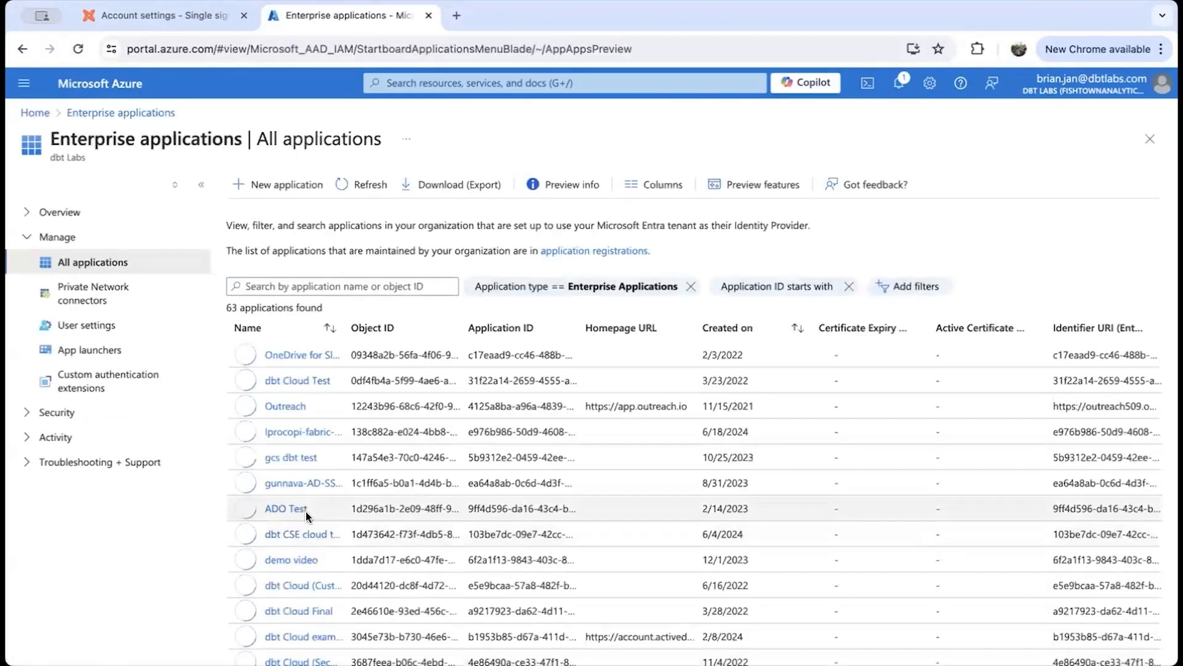
{"action": "left_click", "coordinate": [391, 285]}
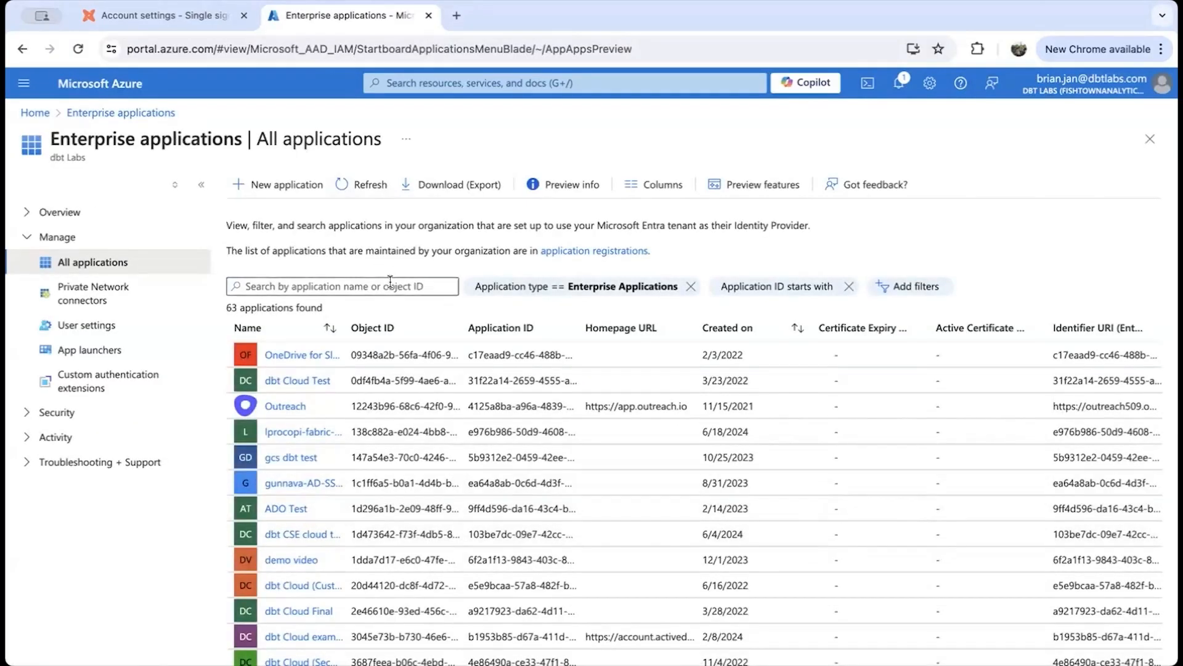
{"action": "type", "text": "us"}
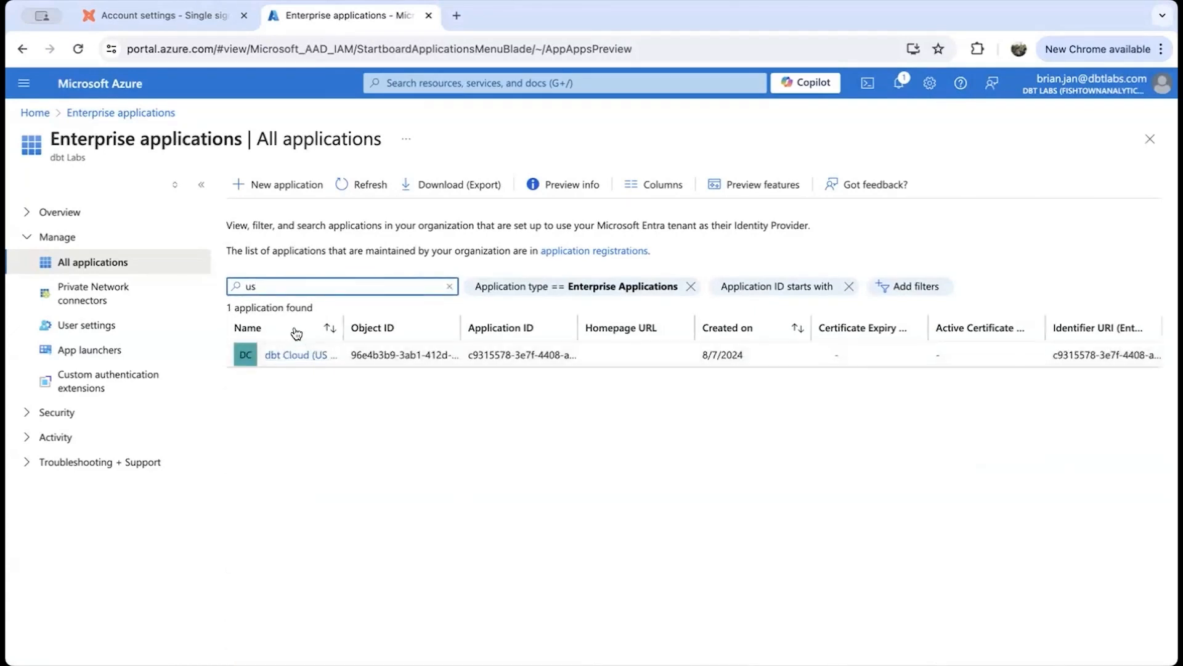
{"action": "left_click", "coordinate": [268, 361]}
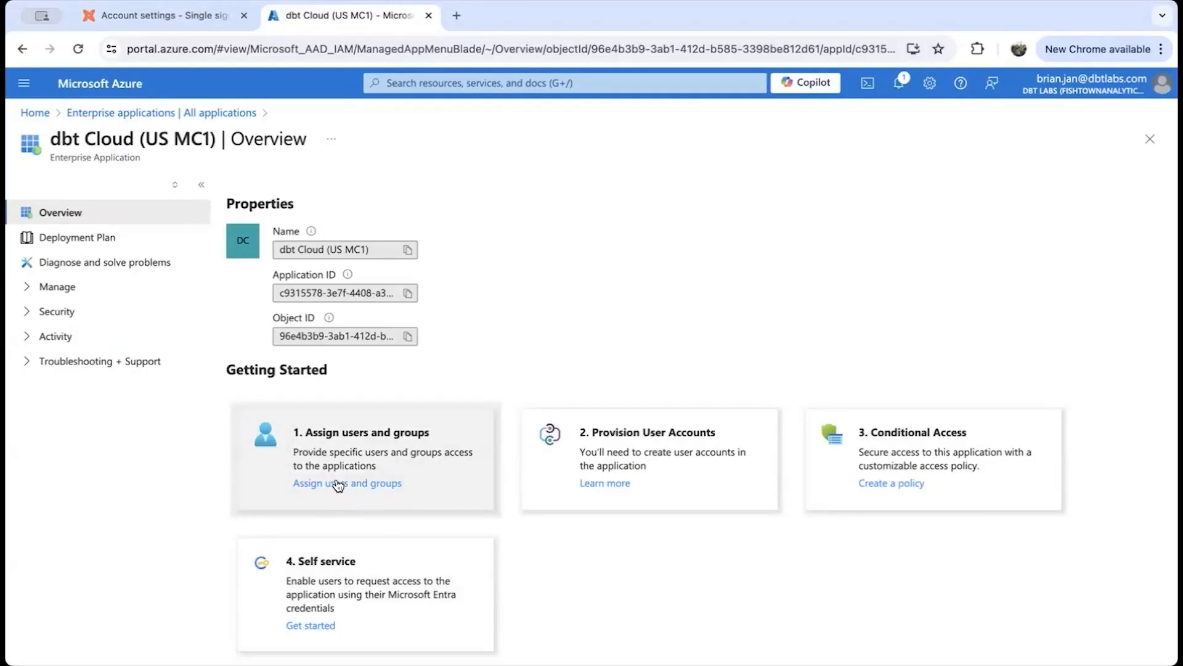
Assign the dbt Labs user account to the enterprise application, finding it by the user's first name
{"action": "left_click", "coordinate": [338, 485]}
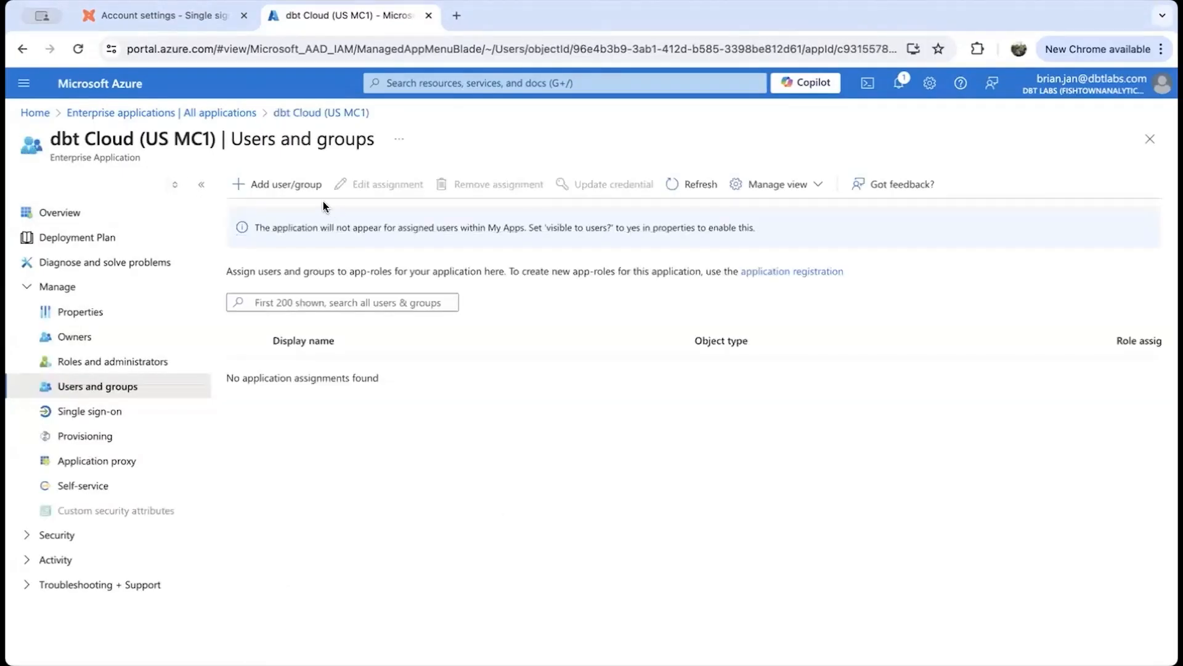
{"action": "left_click", "coordinate": [251, 184]}
{"action": "left_click", "coordinate": [72, 299]}
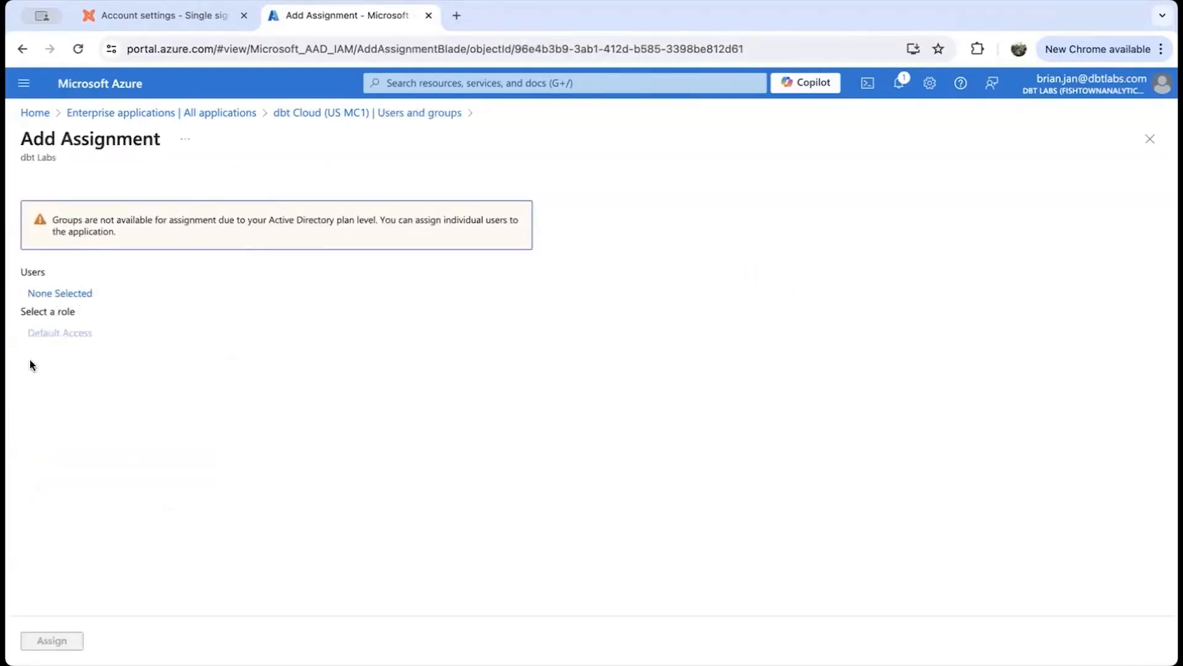
{"action": "type", "text": "brian"}
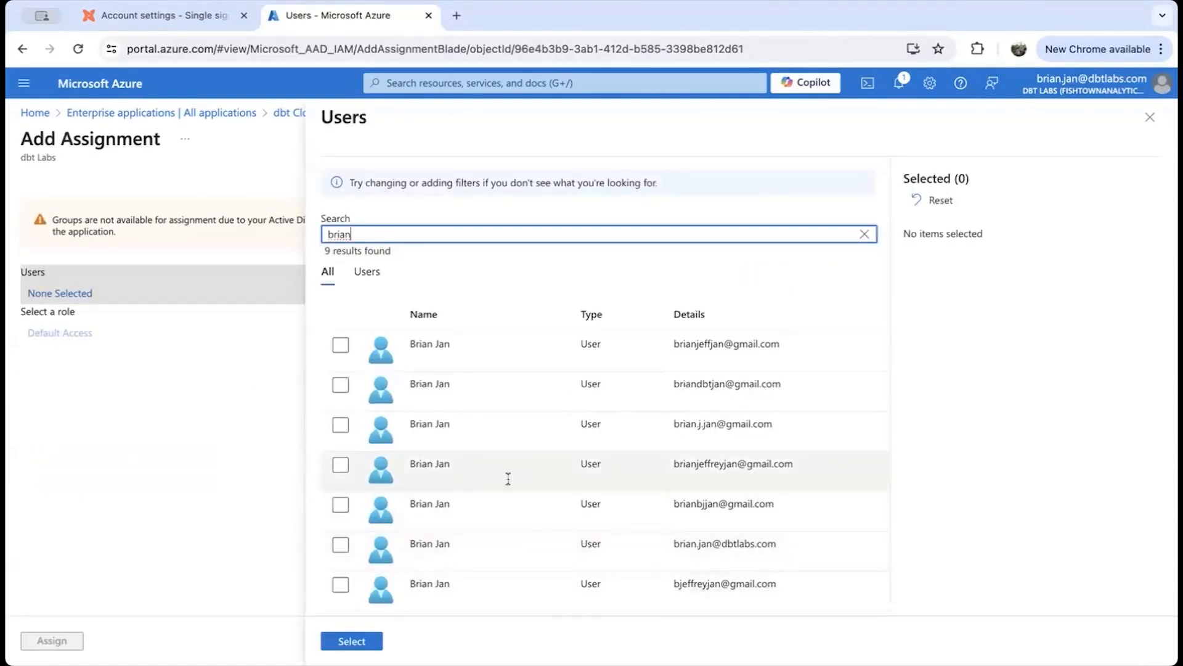
{"action": "left_click", "coordinate": [341, 551]}
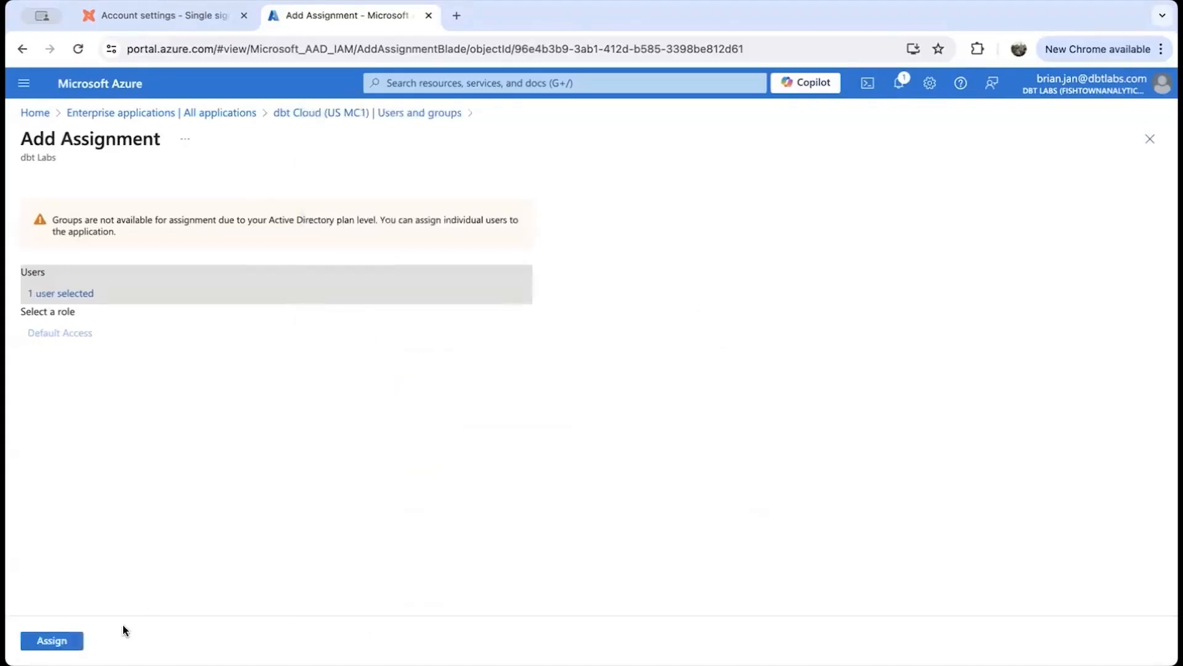
{"action": "left_click", "coordinate": [48, 641]}
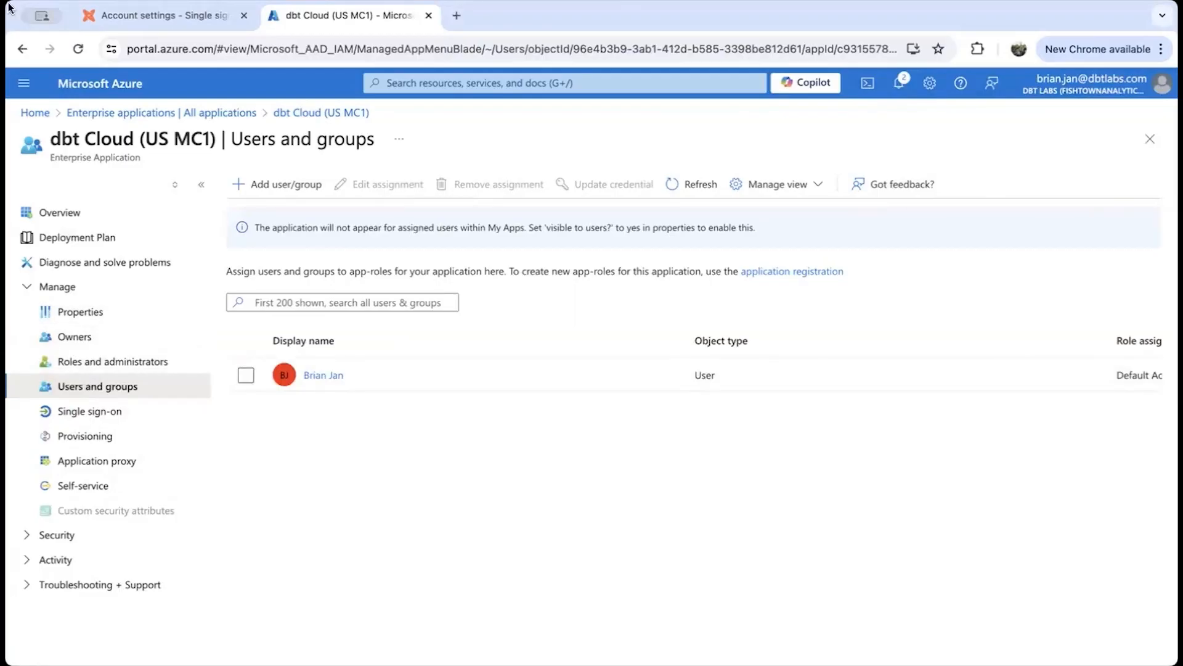
Find dbt Cloud (US MC1) among all app registrations by searching "us" and open its API permissions
{"action": "left_click", "coordinate": [33, 113]}
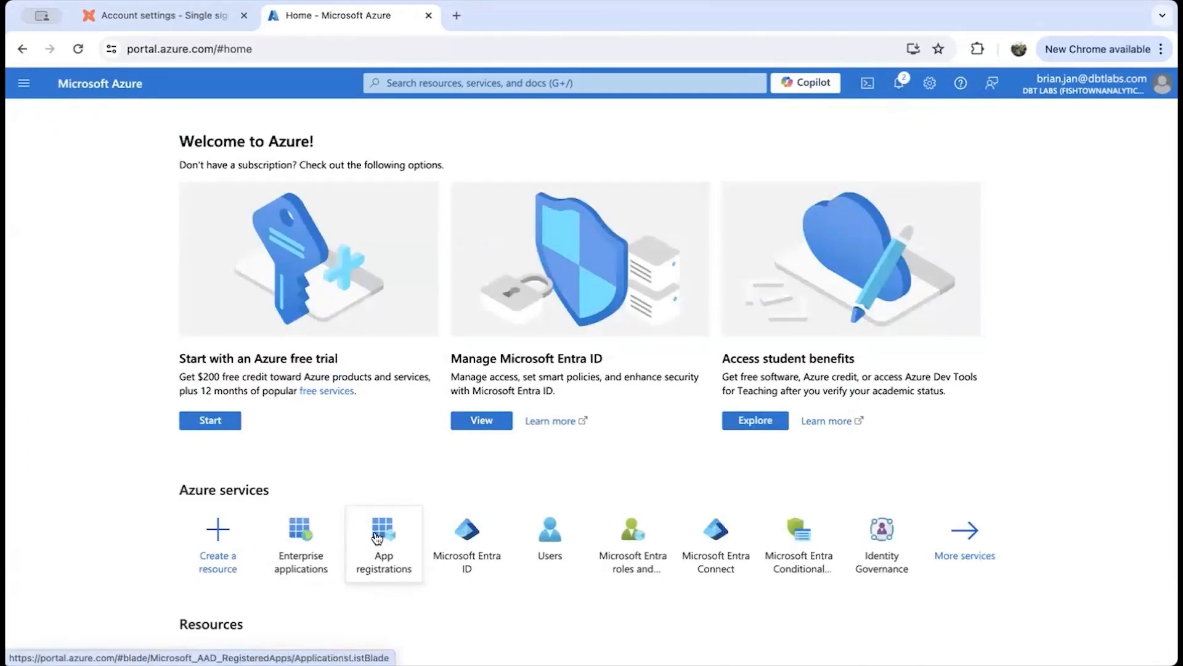
{"action": "left_click_drag", "start_coordinate": [390, 545], "coordinate": [536, 542]}
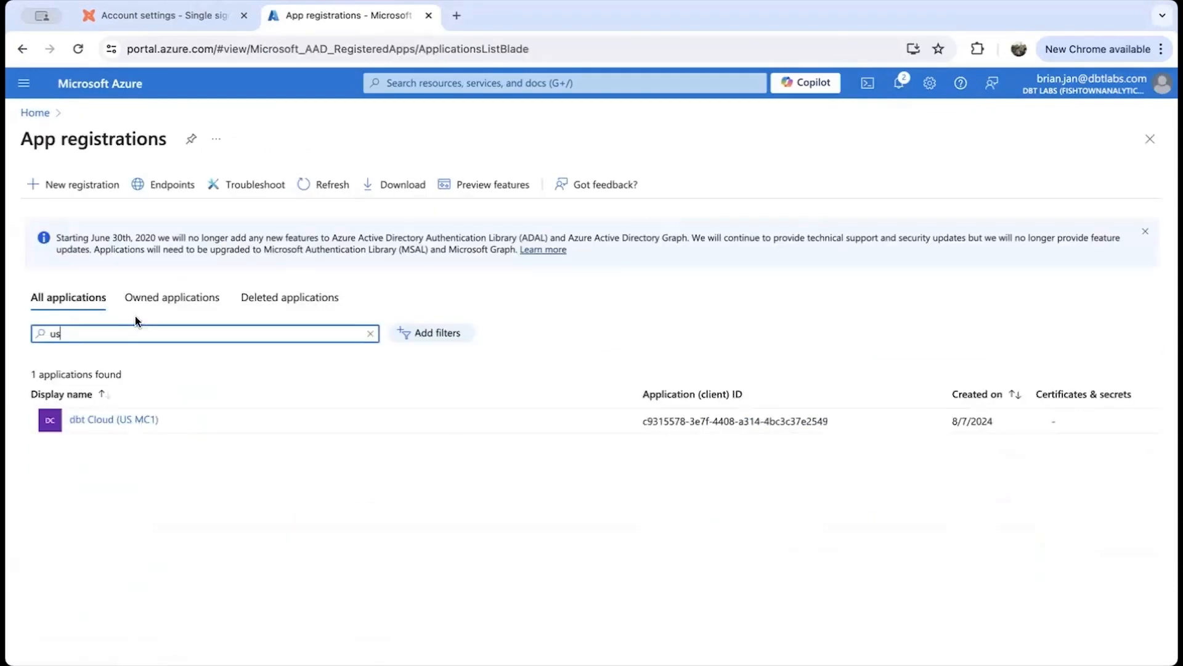
{"action": "left_click", "coordinate": [101, 422]}
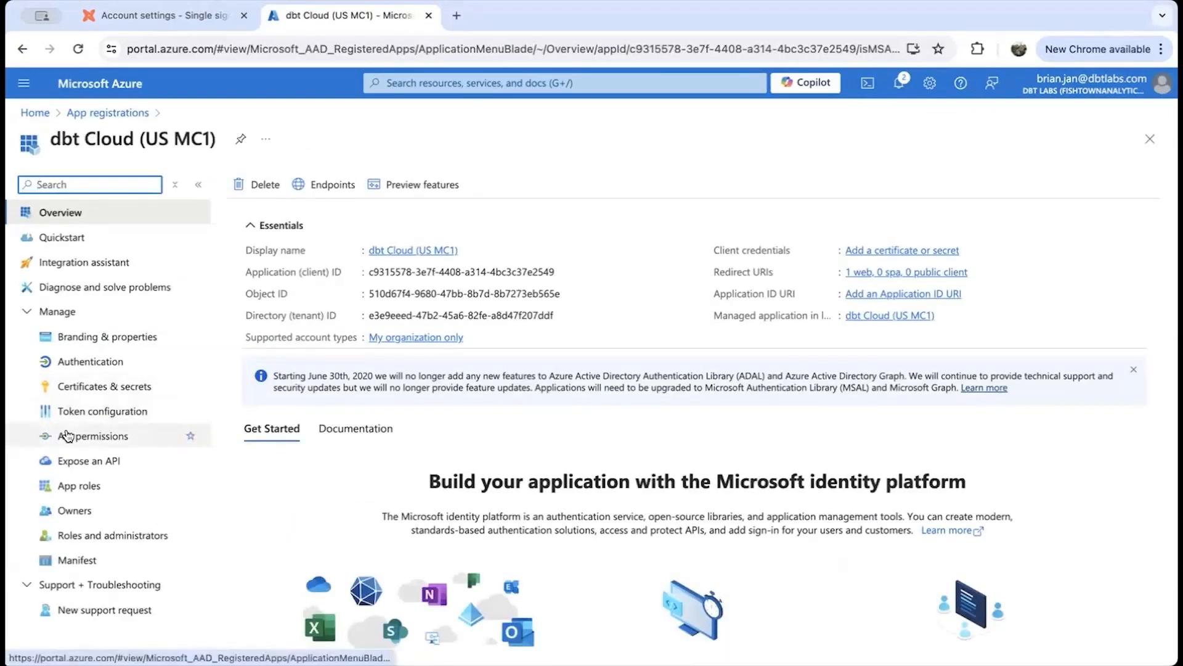
{"action": "left_click", "coordinate": [69, 439]}
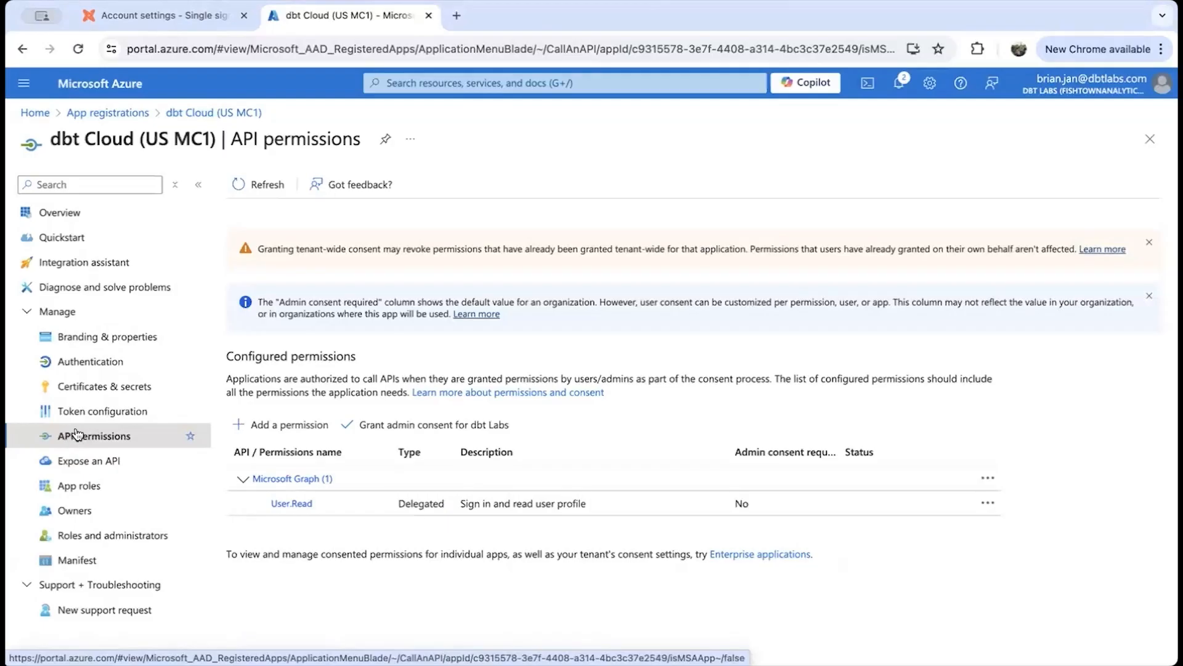
Start a request for delegated Microsoft Graph permissions and expand the Directory permission group
{"action": "left_click", "coordinate": [304, 427]}
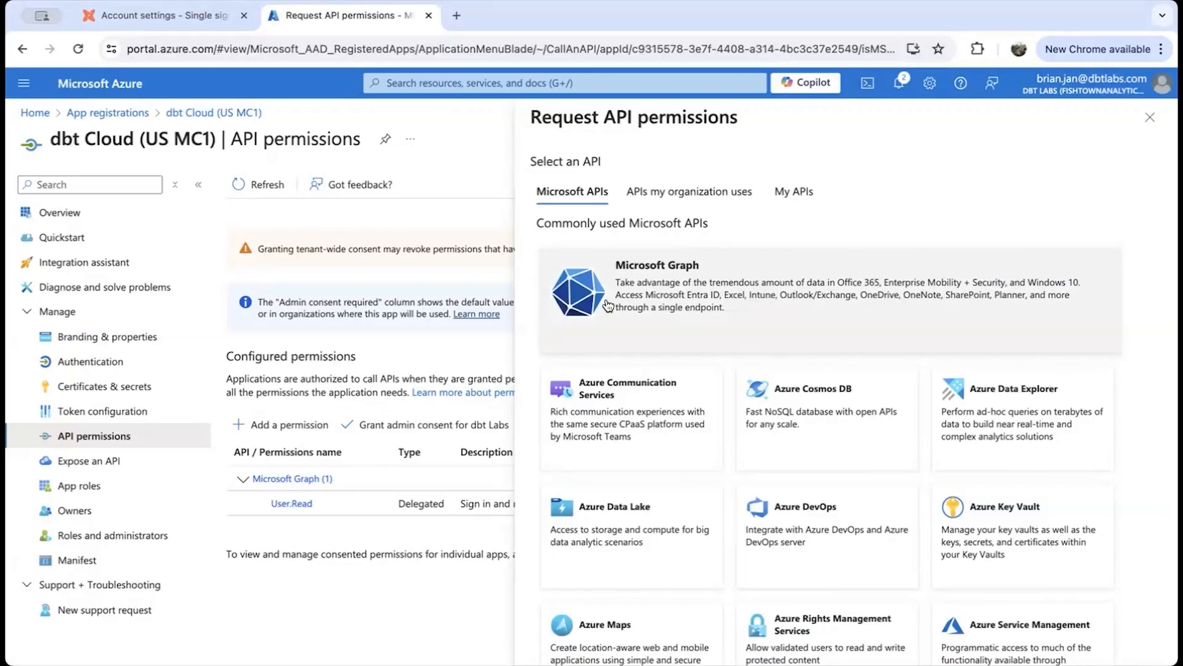
{"action": "left_click", "coordinate": [731, 278]}
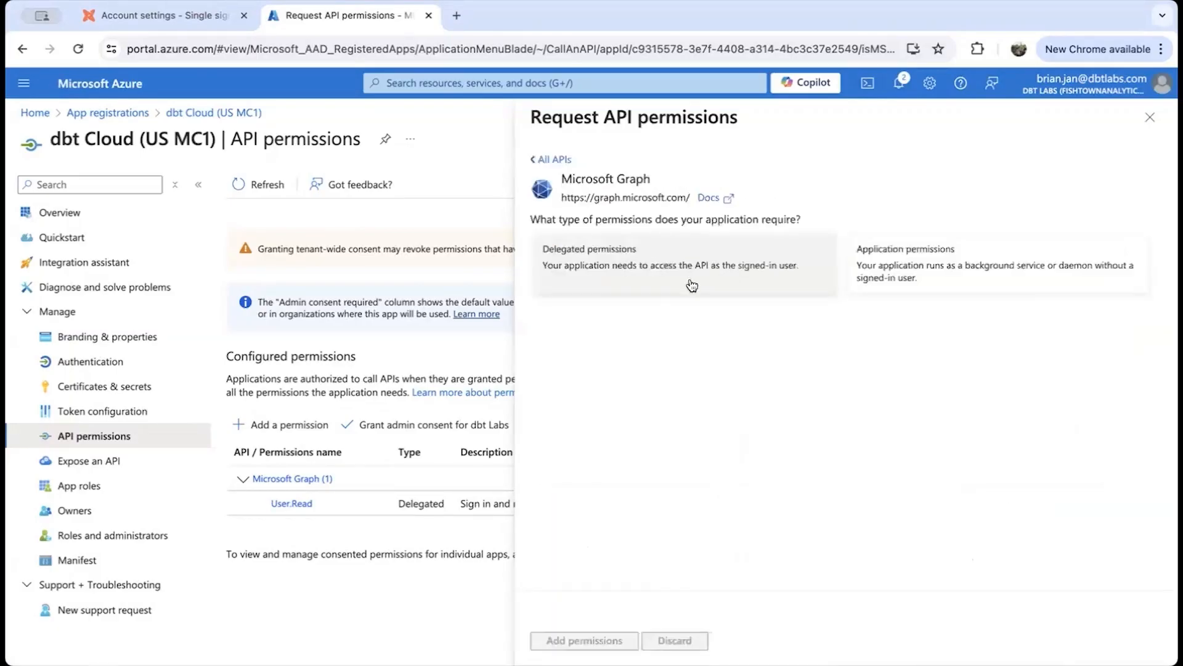
{"action": "left_click", "coordinate": [629, 270]}
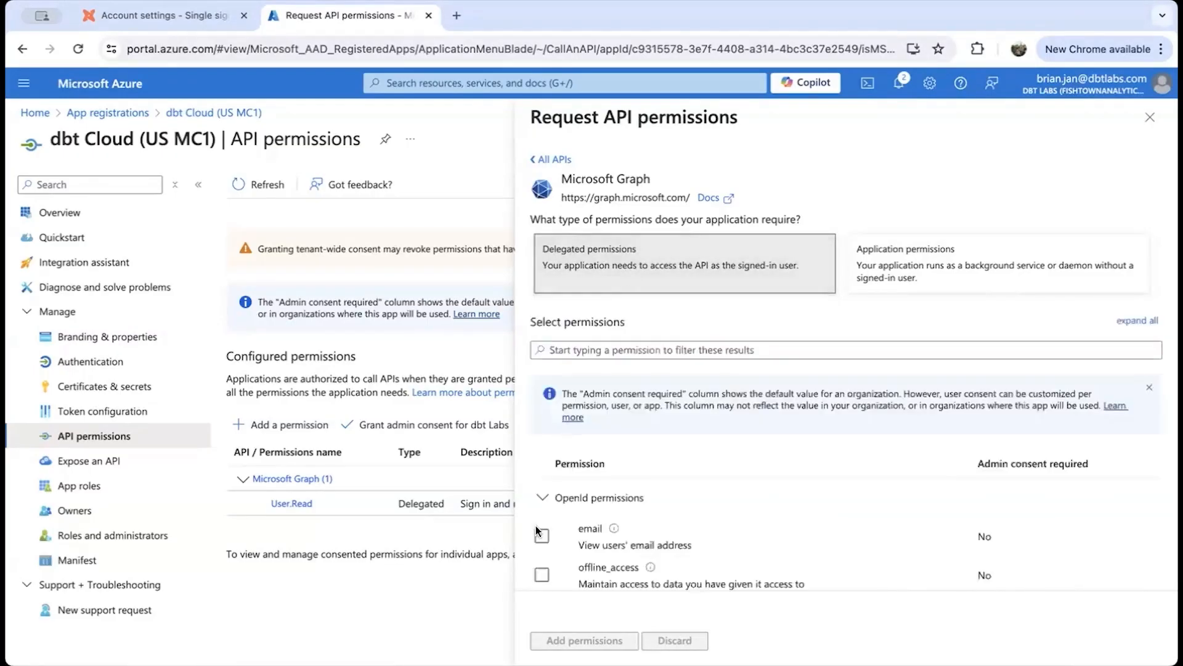
{"action": "scroll", "coordinate": [616, 515], "scroll_direction": "down", "scroll_amount": 10}
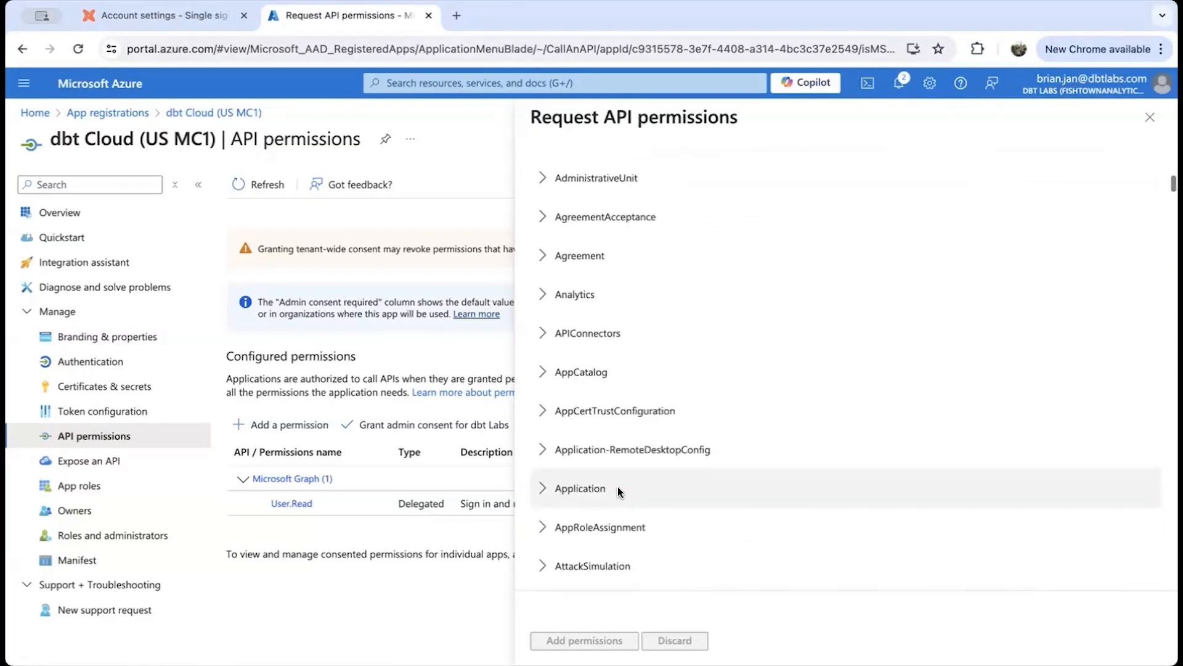
{"action": "scroll", "coordinate": [617, 486], "scroll_direction": "down", "scroll_amount": 12}
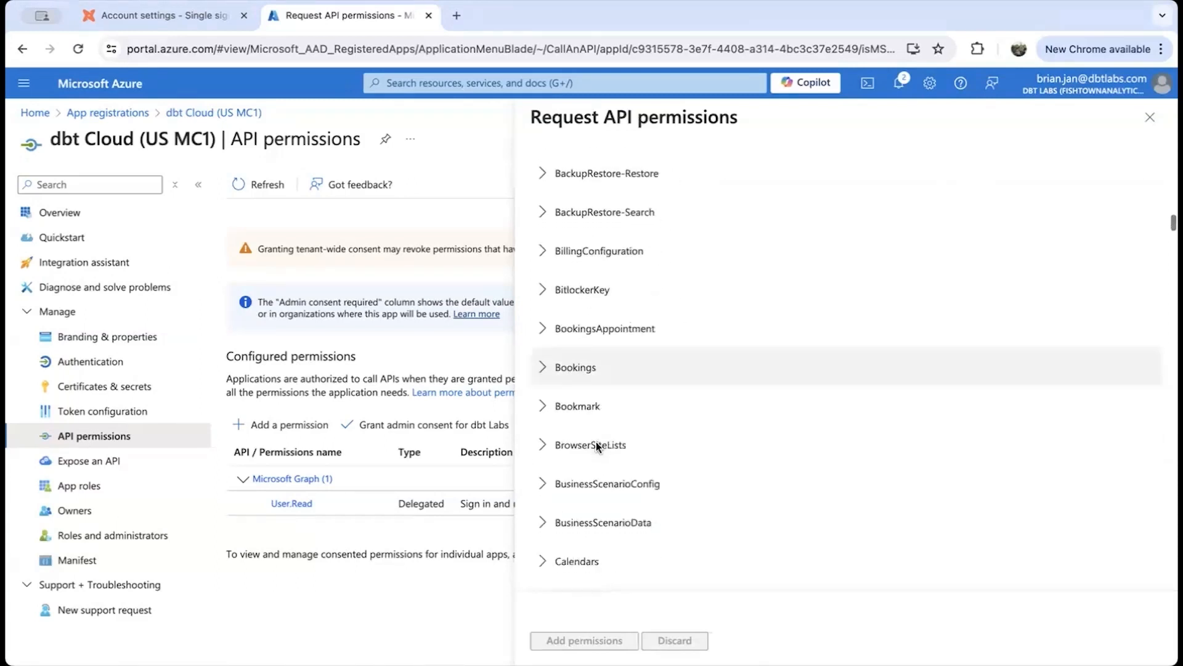
{"action": "scroll", "coordinate": [596, 445], "scroll_direction": "down", "scroll_amount": 15}
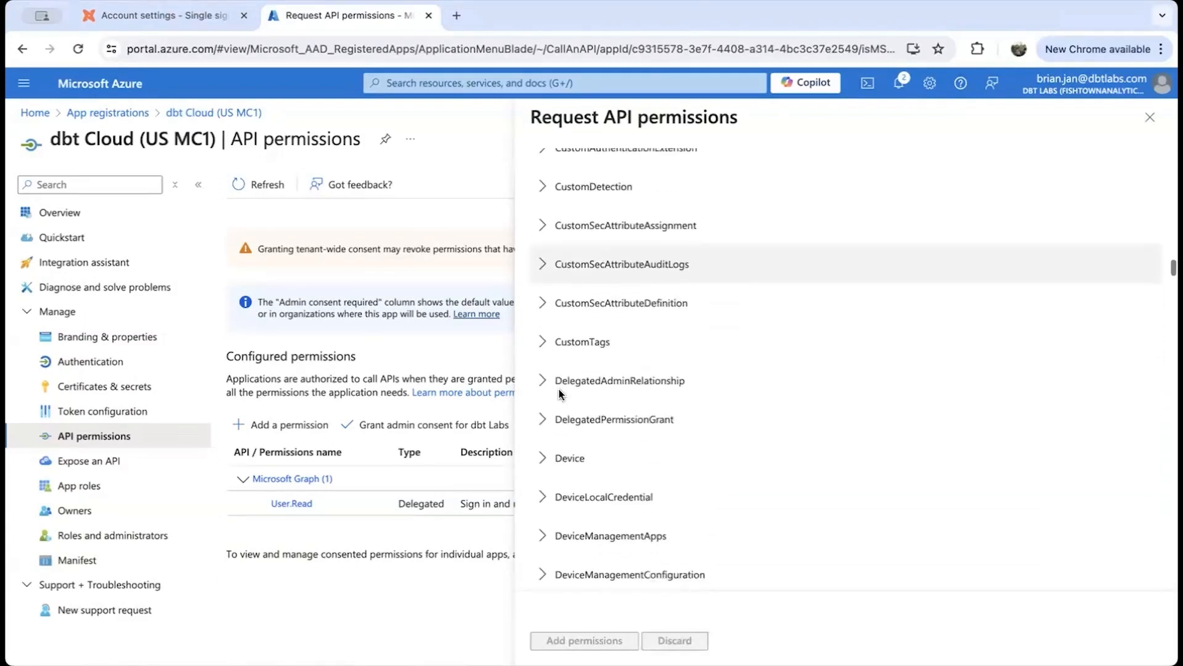
{"action": "scroll", "coordinate": [561, 391], "scroll_direction": "down", "scroll_amount": 5}
{"action": "scroll", "coordinate": [538, 211], "scroll_direction": "up", "scroll_amount": 2}
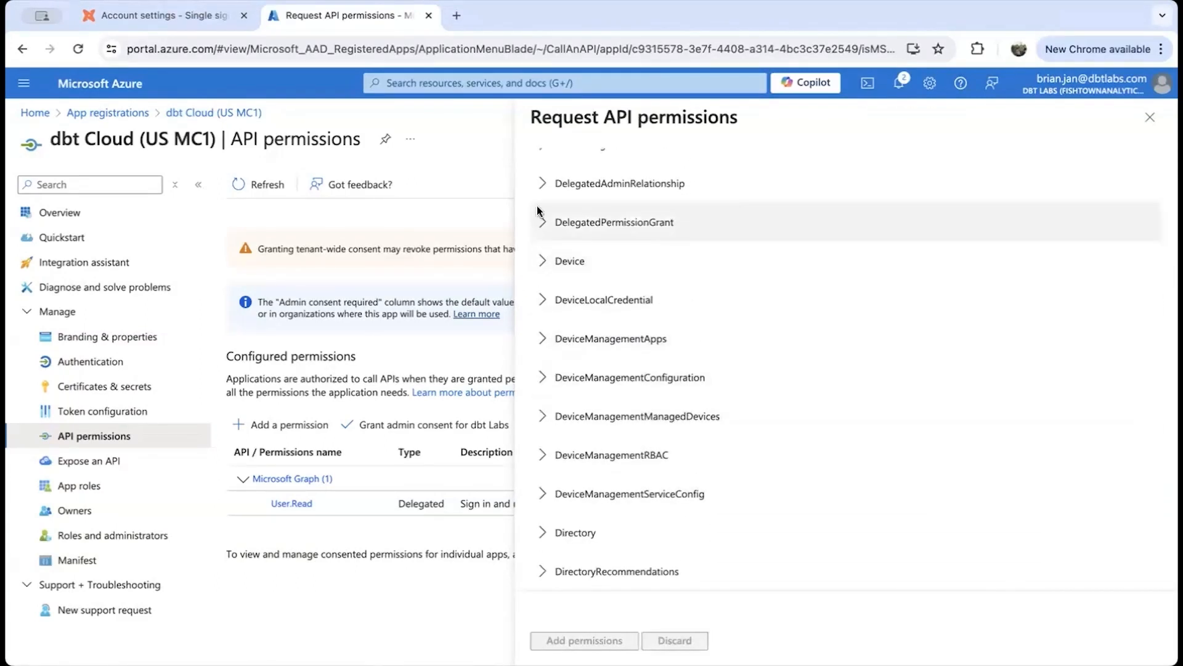
{"action": "scroll", "coordinate": [543, 246], "scroll_direction": "up", "scroll_amount": 1}
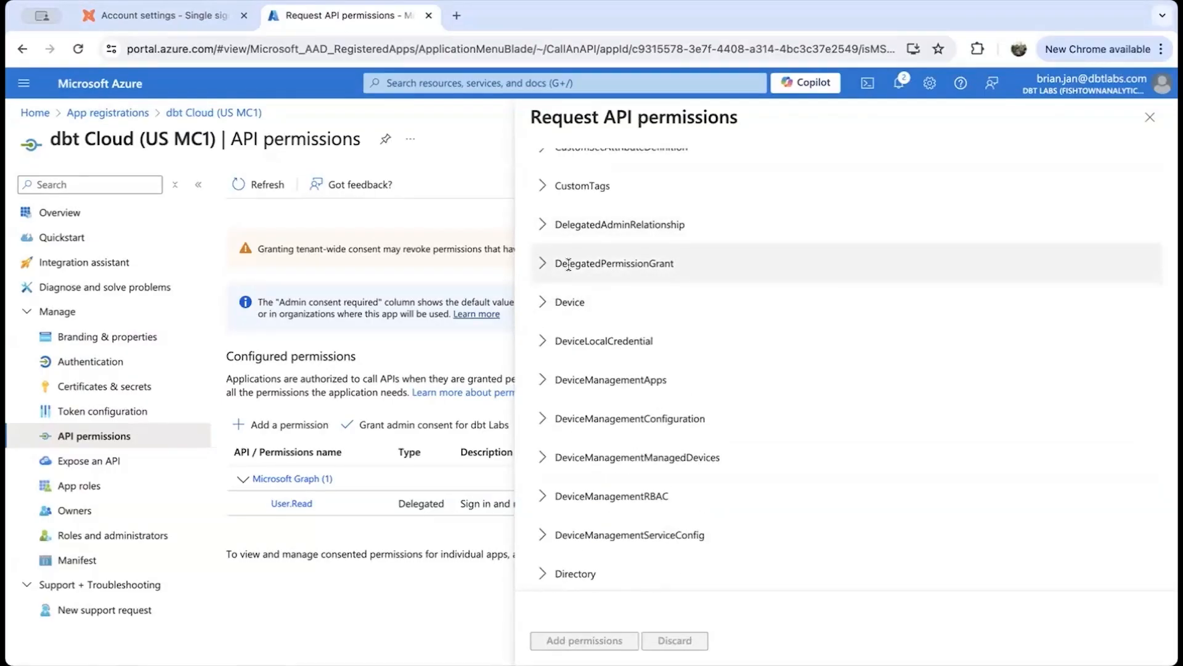
{"action": "left_click", "coordinate": [538, 572]}
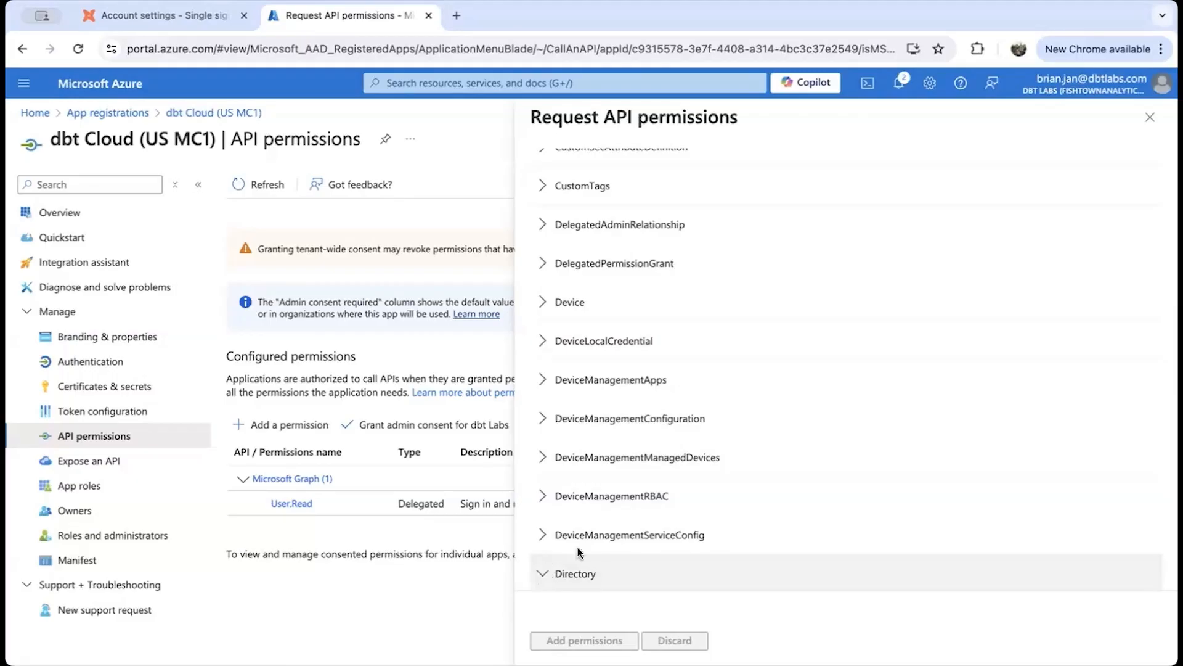
Add the Directory.Read.All and Directory.AccessAsUser.All permissions and grant admin consent for dbt Labs
{"action": "scroll", "coordinate": [631, 527], "scroll_direction": "down", "scroll_amount": 4}
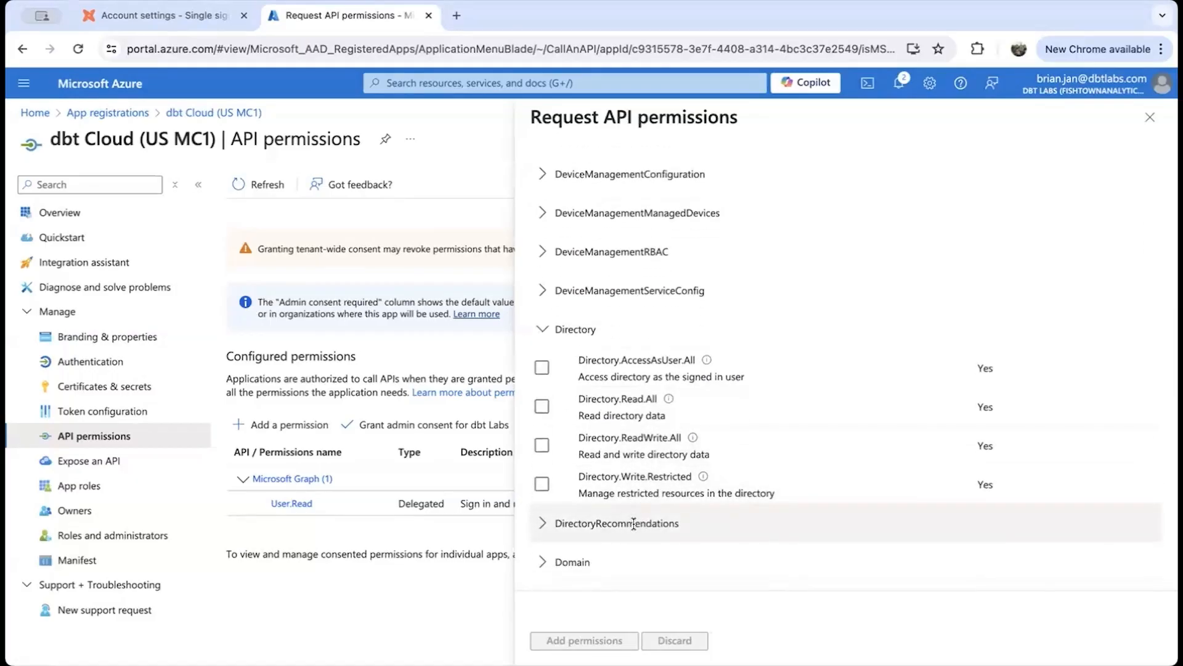
{"action": "left_click", "coordinate": [541, 406]}
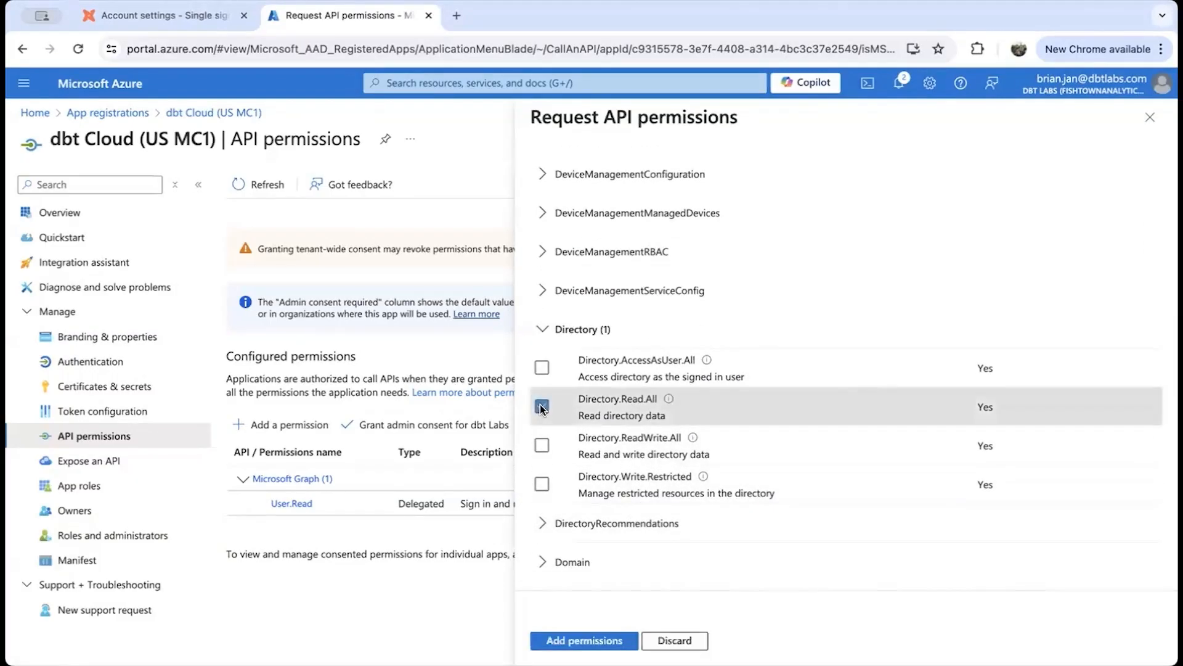
{"action": "left_click", "coordinate": [542, 367]}
{"action": "left_click", "coordinate": [579, 640]}
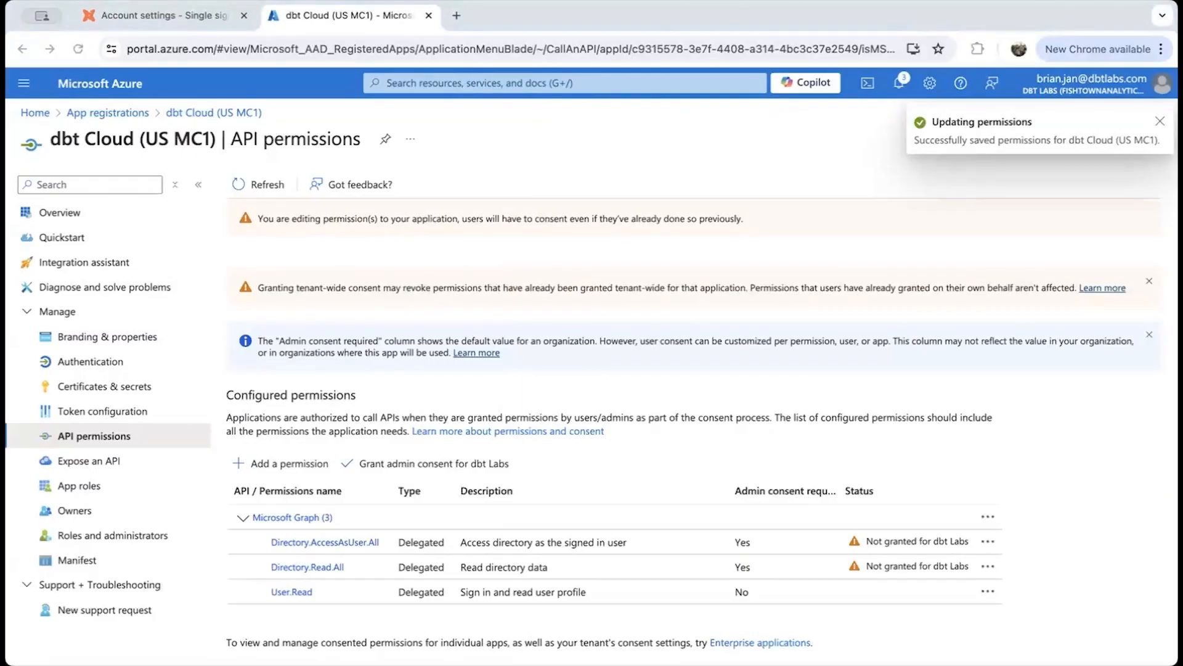
{"action": "left_click", "coordinate": [360, 370]}
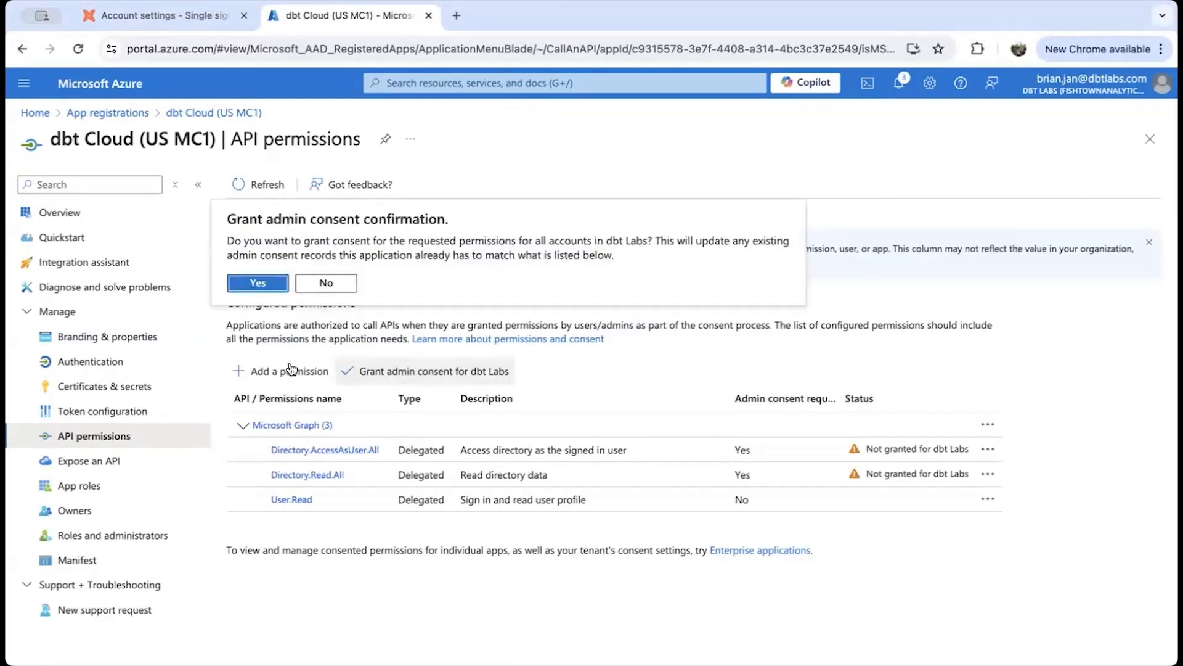
{"action": "left_click", "coordinate": [257, 283]}
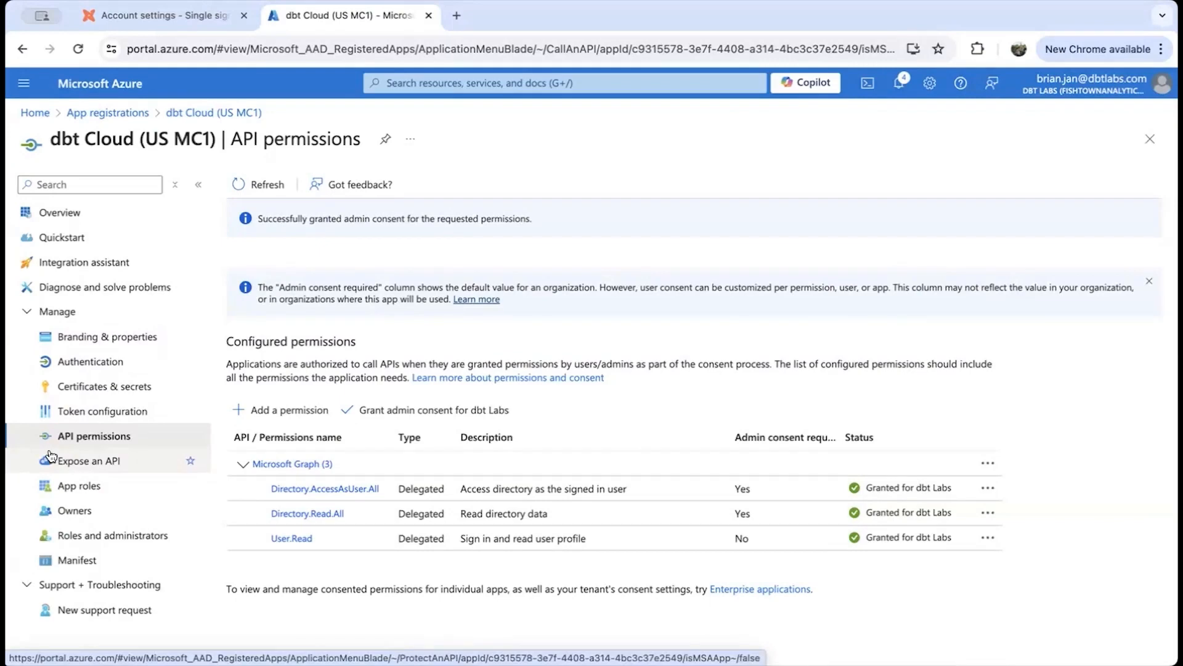
Create a client secret for the app registration with the description "dbt Cloud" and an expiry of 730 days (24 months)
{"action": "left_click", "coordinate": [122, 394]}
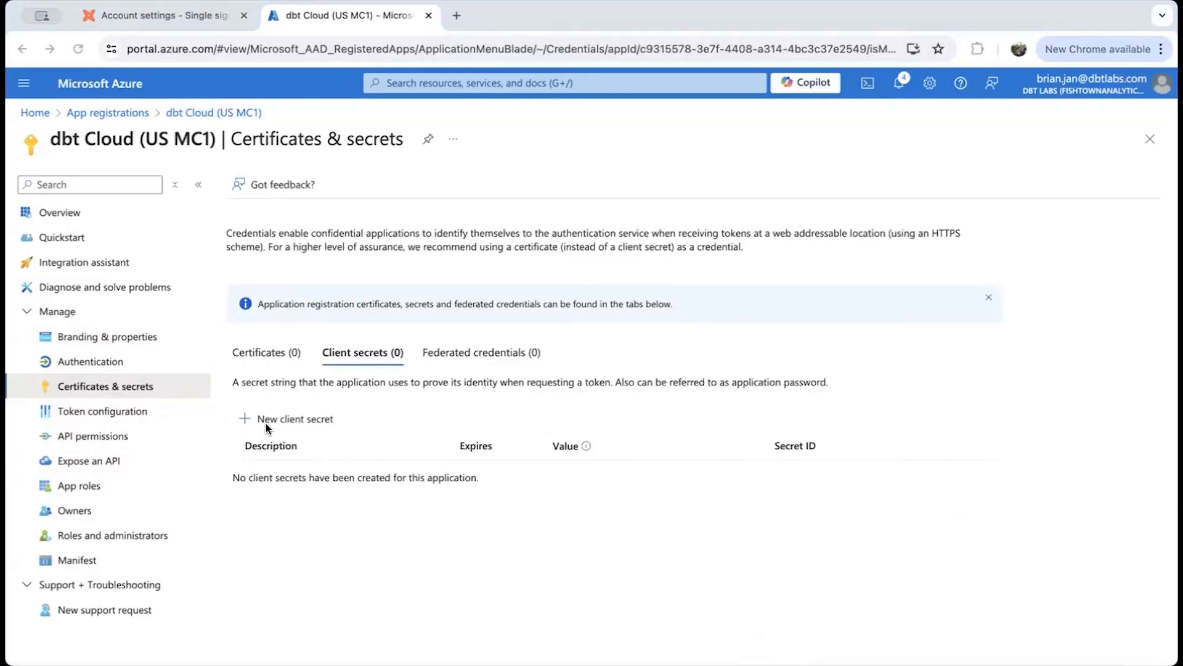
{"action": "left_click", "coordinate": [264, 422]}
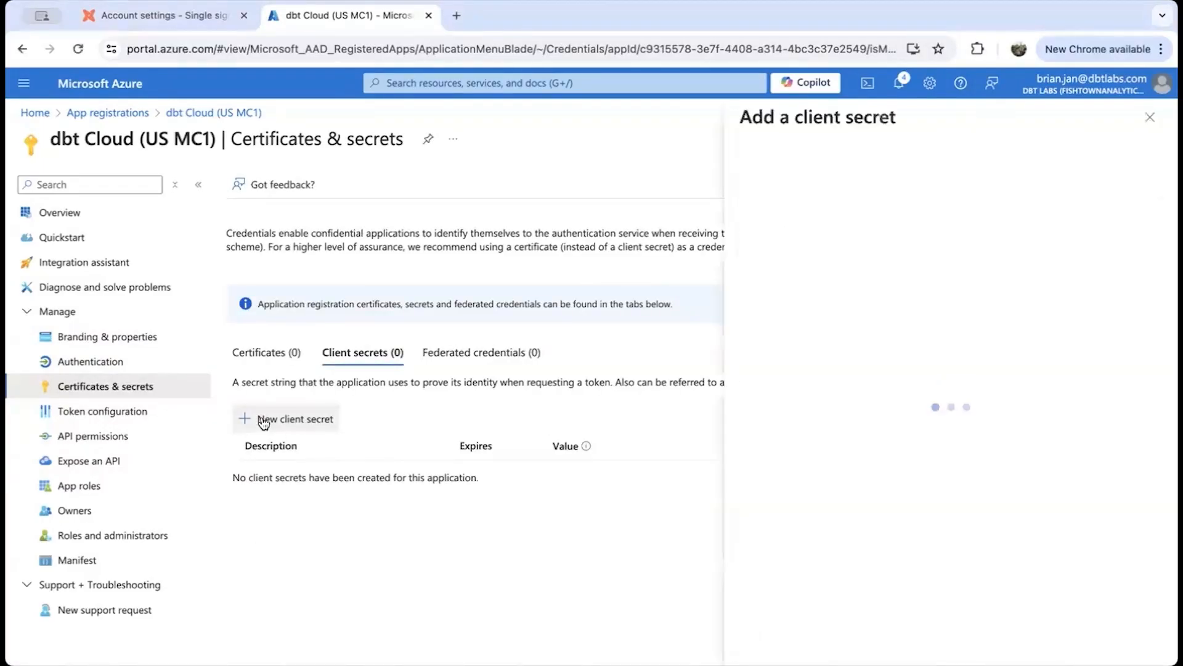
{"action": "type", "text": "dbt Cloud"}
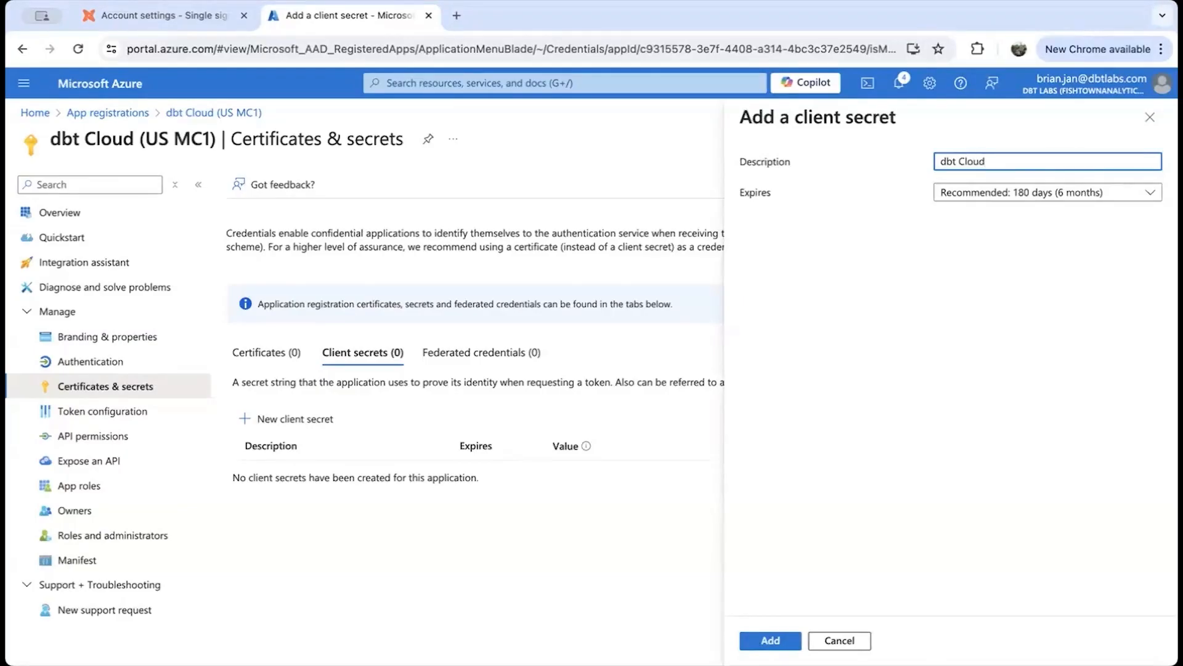
{"action": "left_click", "coordinate": [1116, 201]}
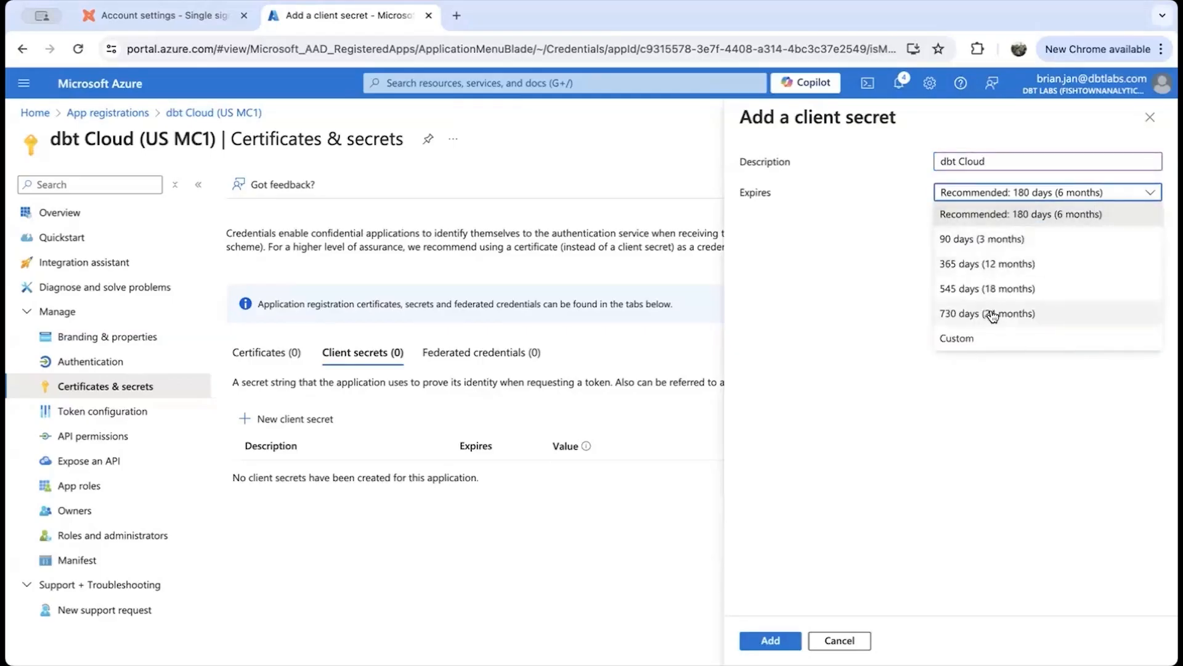
{"action": "left_click", "coordinate": [988, 313]}
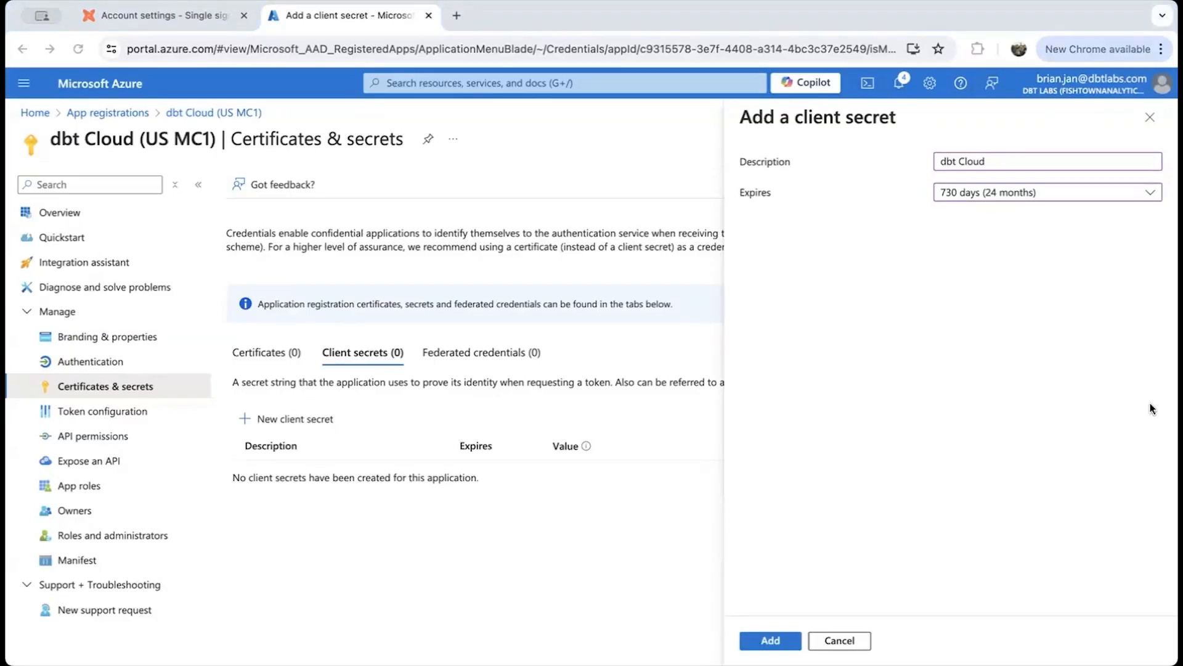
{"action": "left_click", "coordinate": [785, 643]}
{"action": "left_click", "coordinate": [783, 643]}
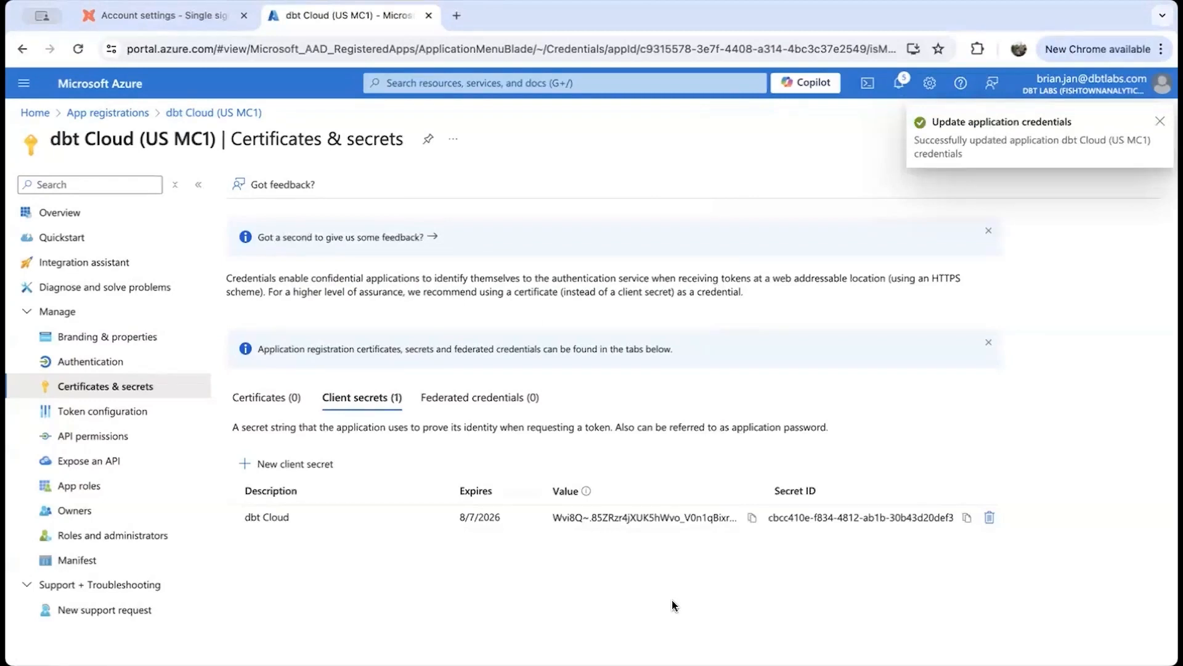
Copy the new client secret's value, open the app registration overview, and paste the value as the Client Secret in dbt's single sign-on settings
{"action": "left_click", "coordinate": [753, 518]}
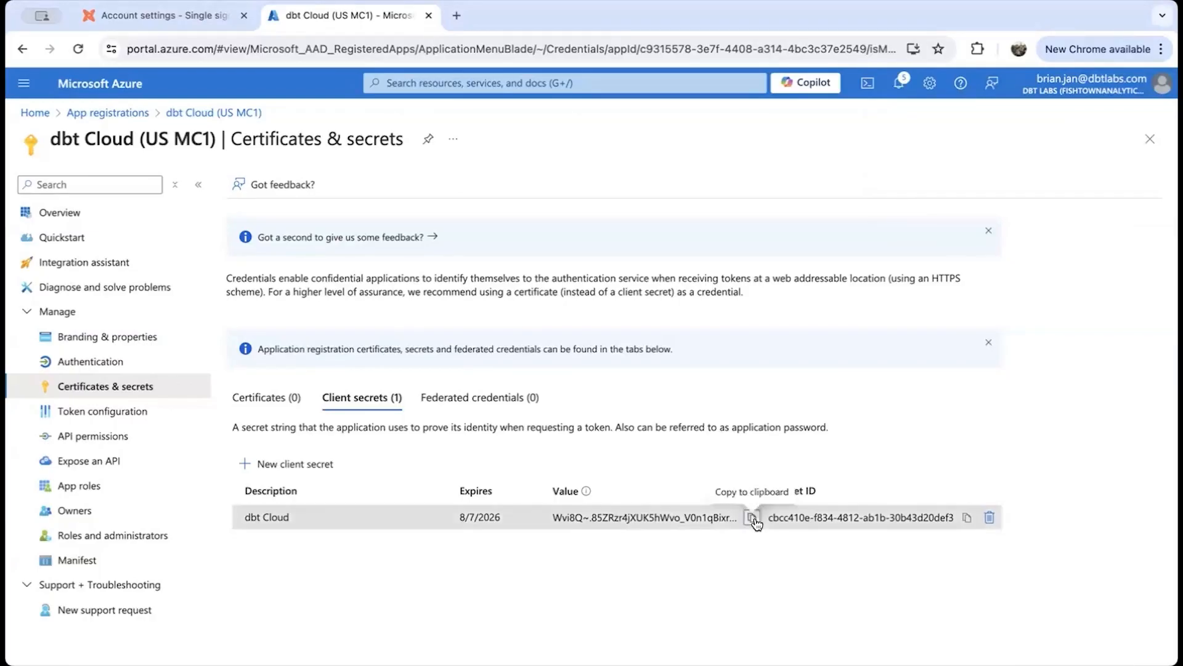
{"action": "left_click", "coordinate": [754, 518]}
{"action": "left_click", "coordinate": [53, 220]}
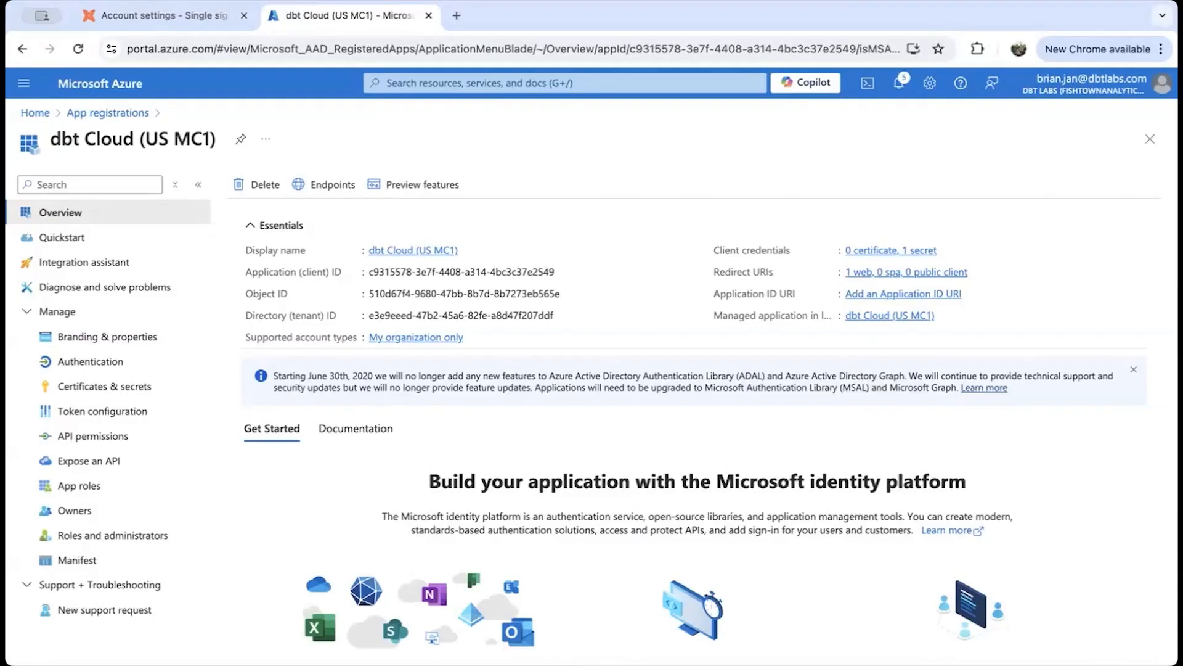
{"action": "left_click", "coordinate": [102, 21]}
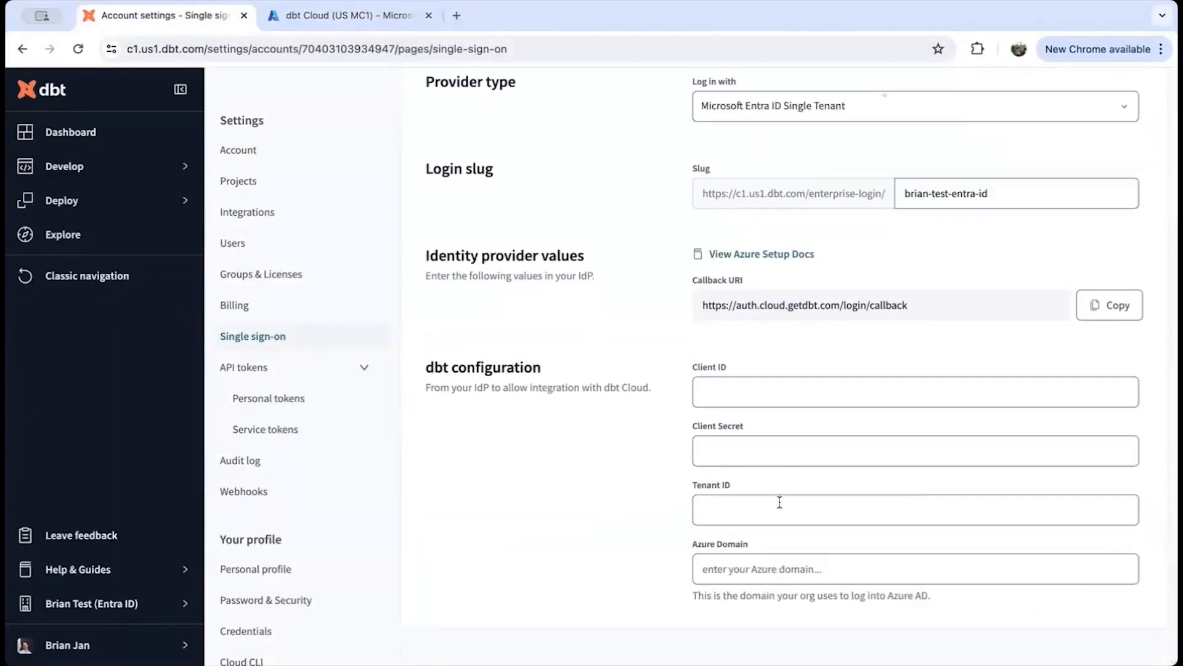
{"action": "left_click", "coordinate": [741, 461]}
{"action": "key", "text": "ctrl+v"}
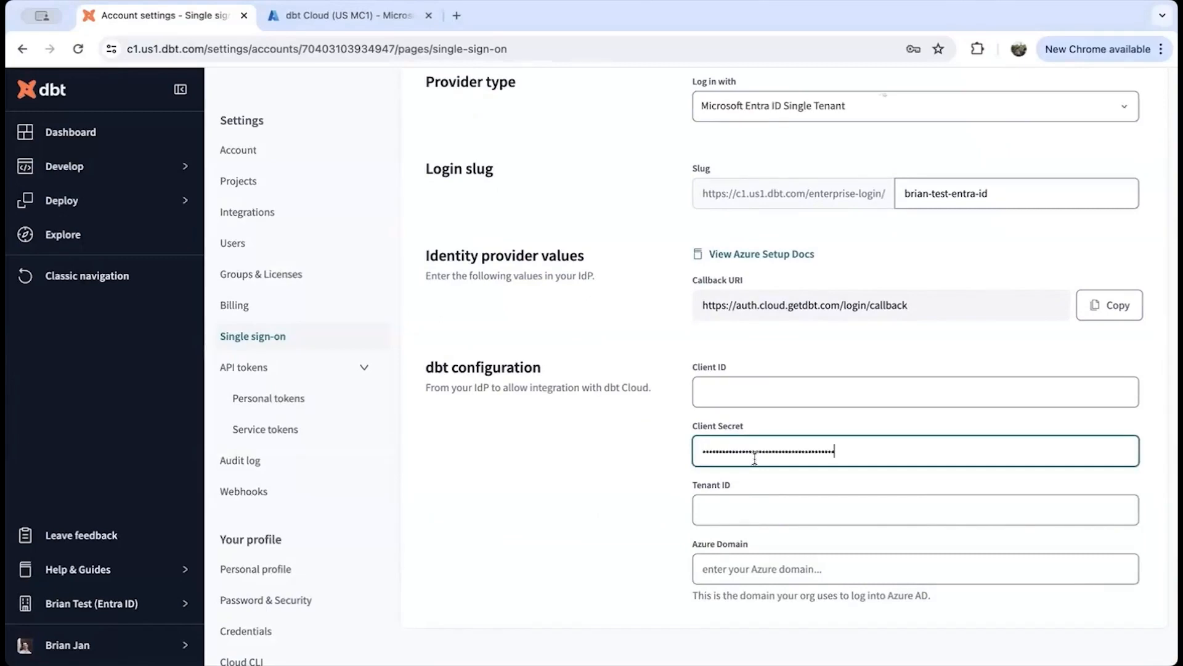
Copy the Application (client) ID from the Azure app registration into the Client ID field of dbt's single sign-on settings
{"action": "scroll", "coordinate": [755, 459], "scroll_direction": "up", "scroll_amount": 3}
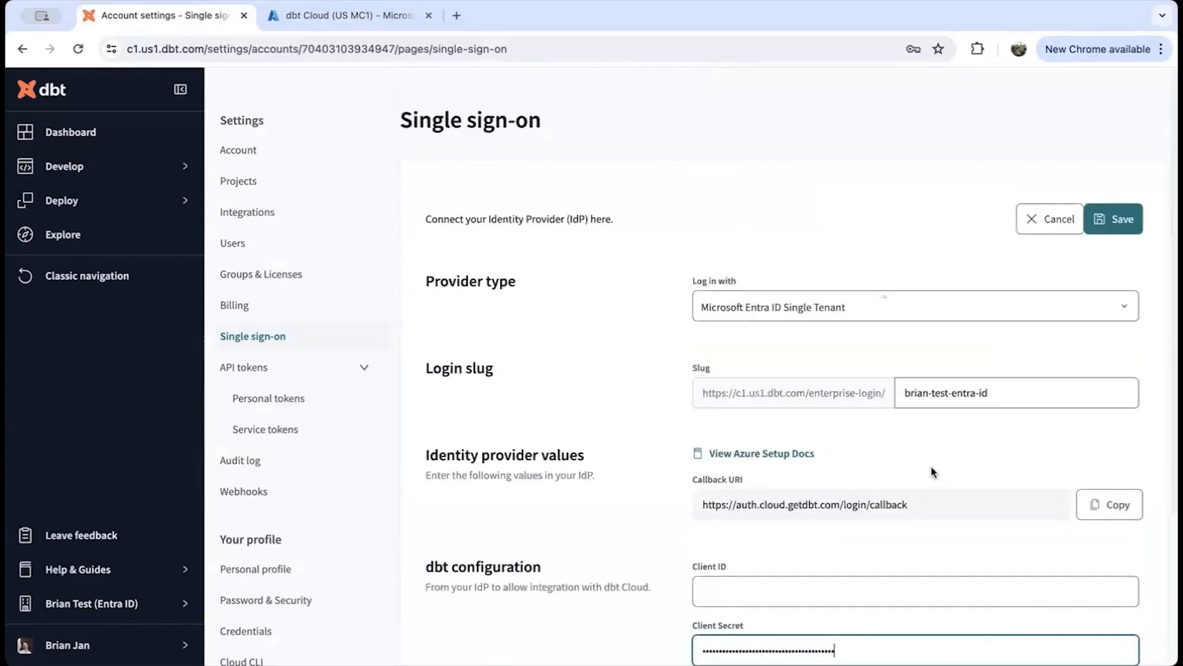
{"action": "key", "text": "ctrl+Tab"}
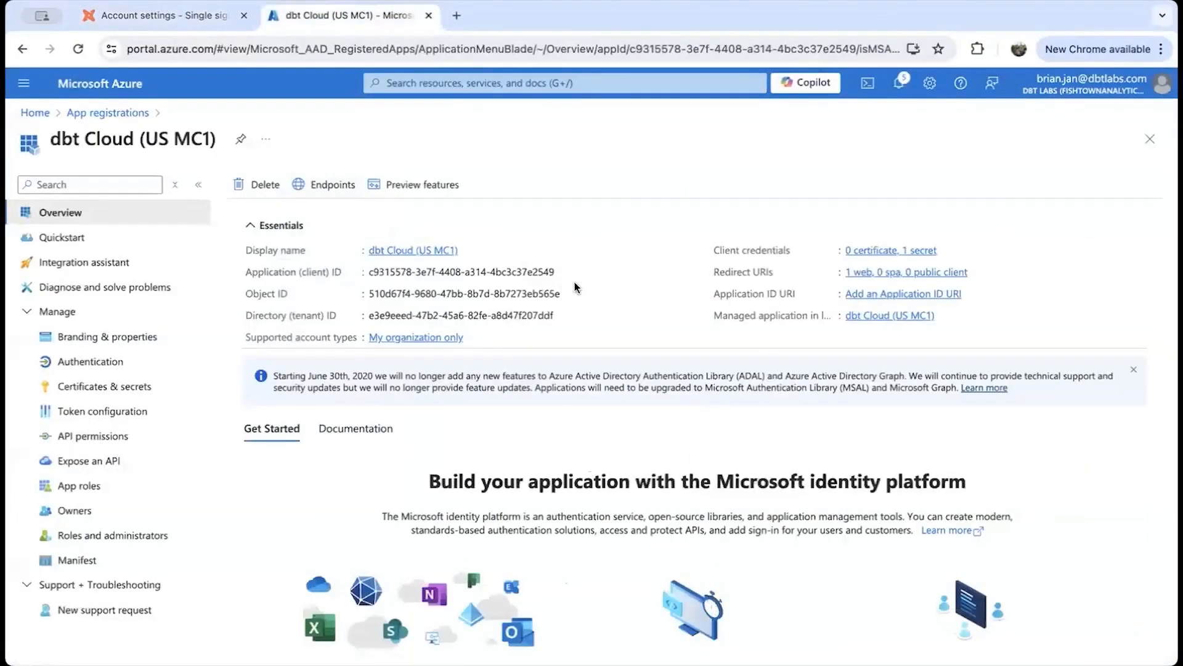
{"action": "left_click", "coordinate": [562, 271]}
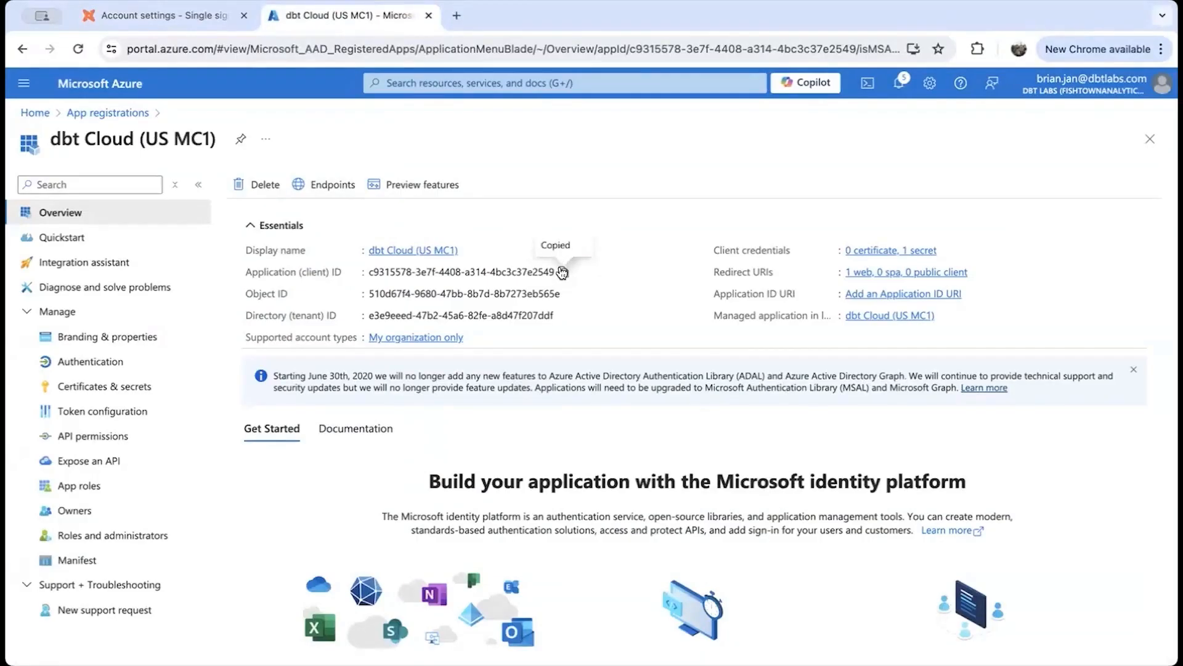
{"action": "left_click", "coordinate": [145, 17]}
{"action": "left_click", "coordinate": [715, 584]}
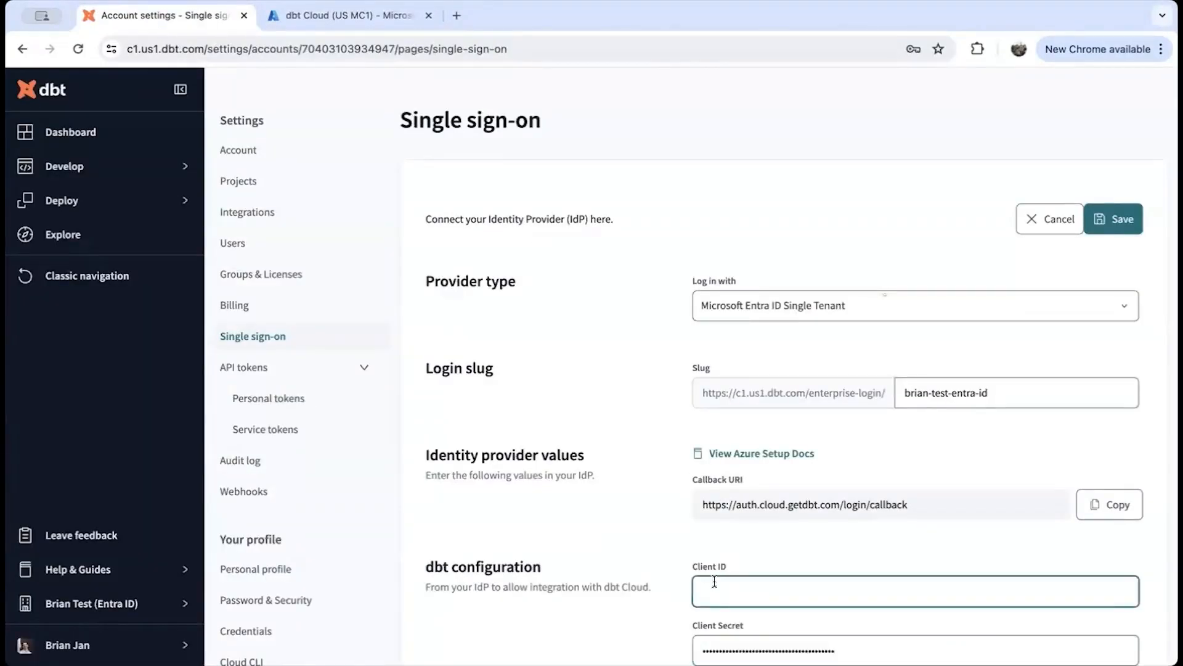
{"action": "key", "text": "ctrl+v"}
Copy the Directory (tenant) ID from the Azure app registration into the Tenant ID field of dbt's single sign-on settings
{"action": "left_click", "coordinate": [357, 18]}
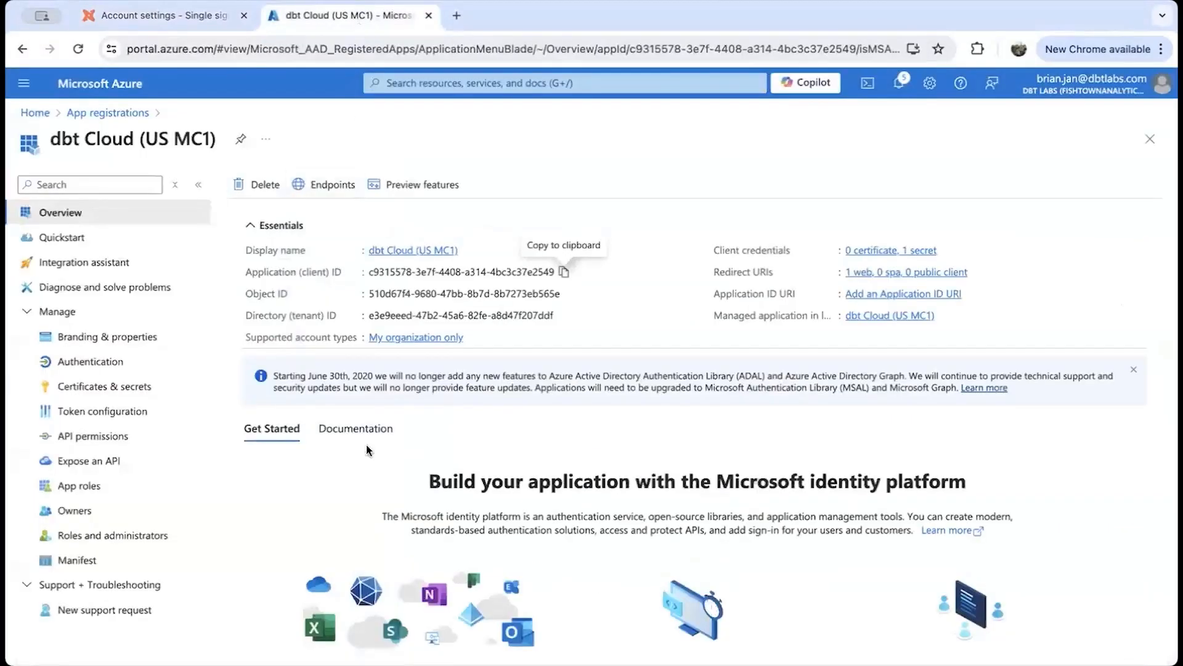
{"action": "left_click", "coordinate": [563, 316]}
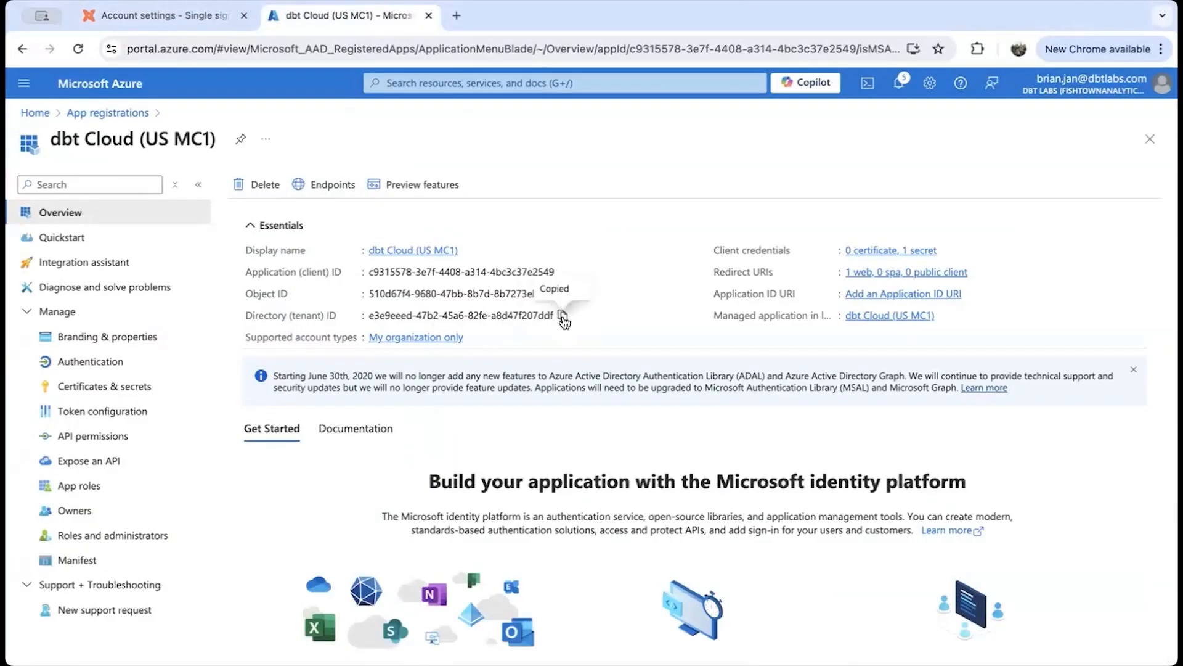
{"action": "key", "text": "ctrl+shift+Tab"}
{"action": "left_click", "coordinate": [793, 531]}
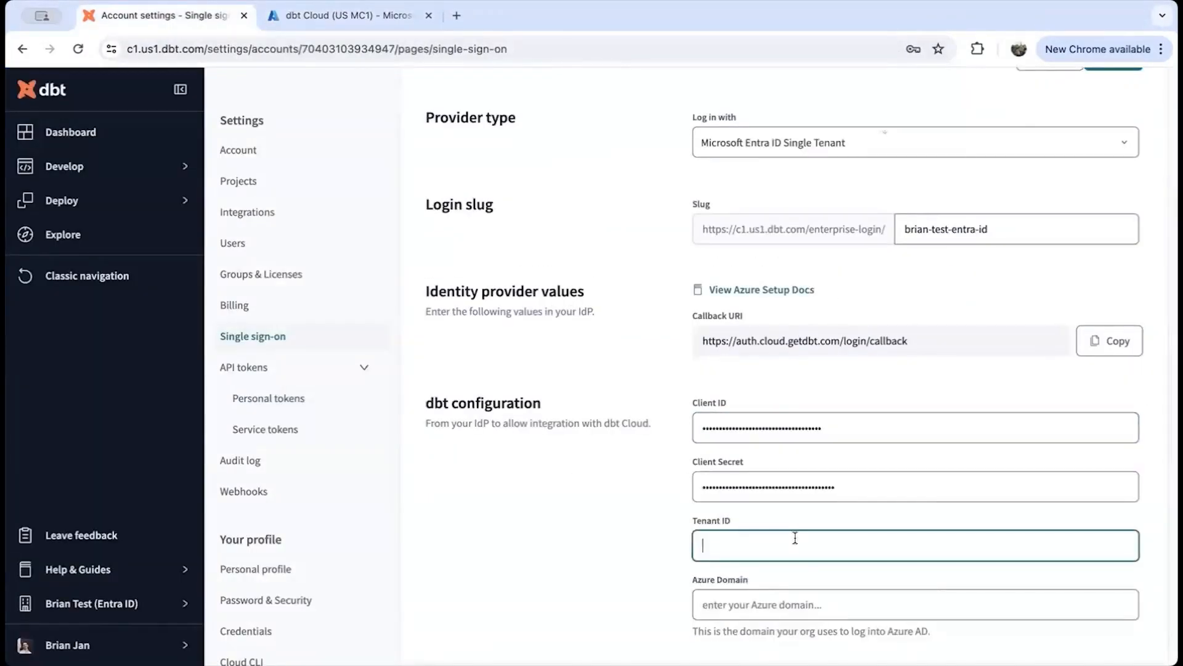
{"action": "key", "text": "ctrl+v"}
{"action": "scroll", "coordinate": [697, 561], "scroll_direction": "down", "scroll_amount": 1}
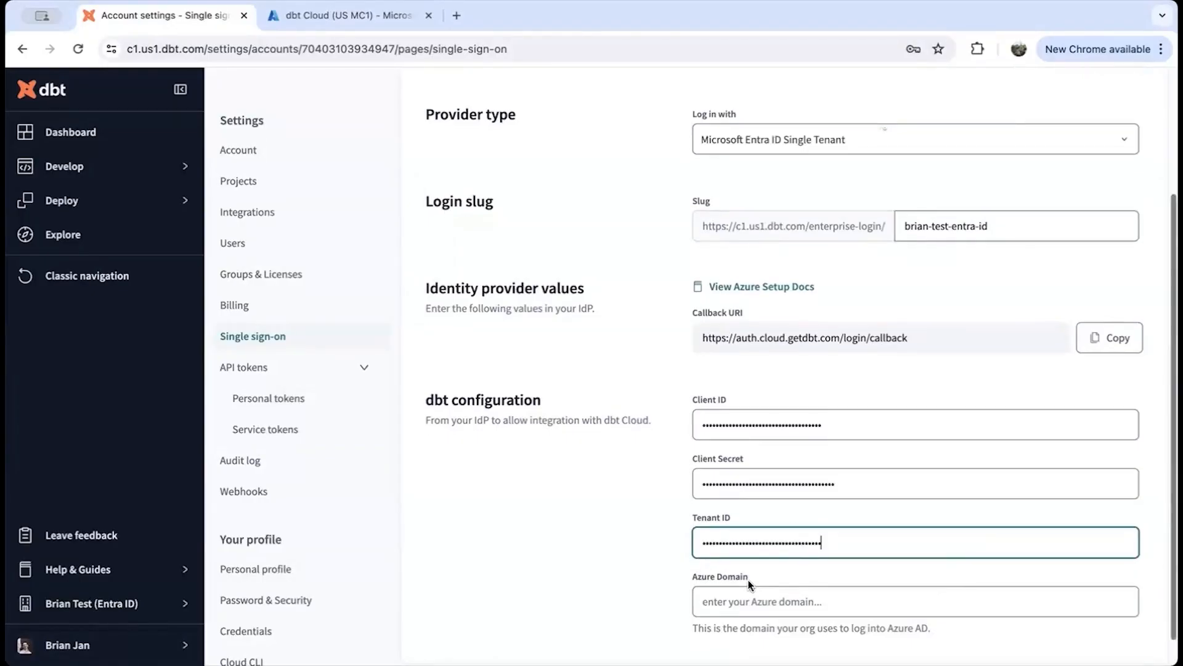
Set the Azure Domain to dbtlabs.com and save the single sign-on configuration
{"action": "left_click", "coordinate": [745, 575]}
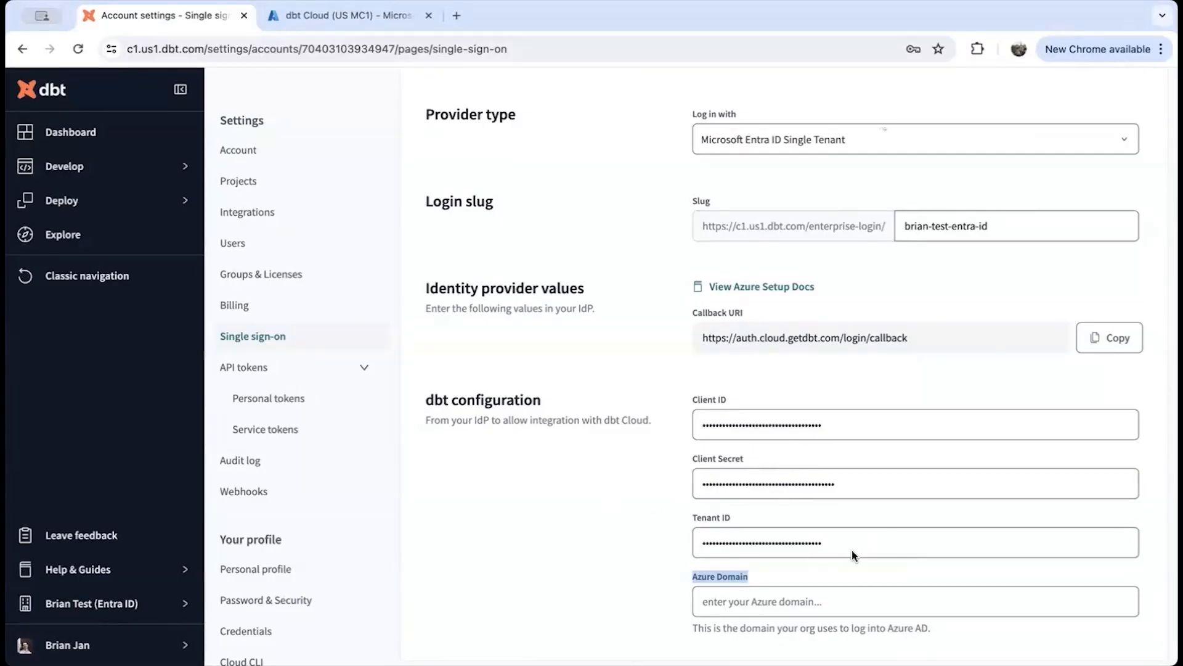
{"action": "left_click", "coordinate": [831, 587]}
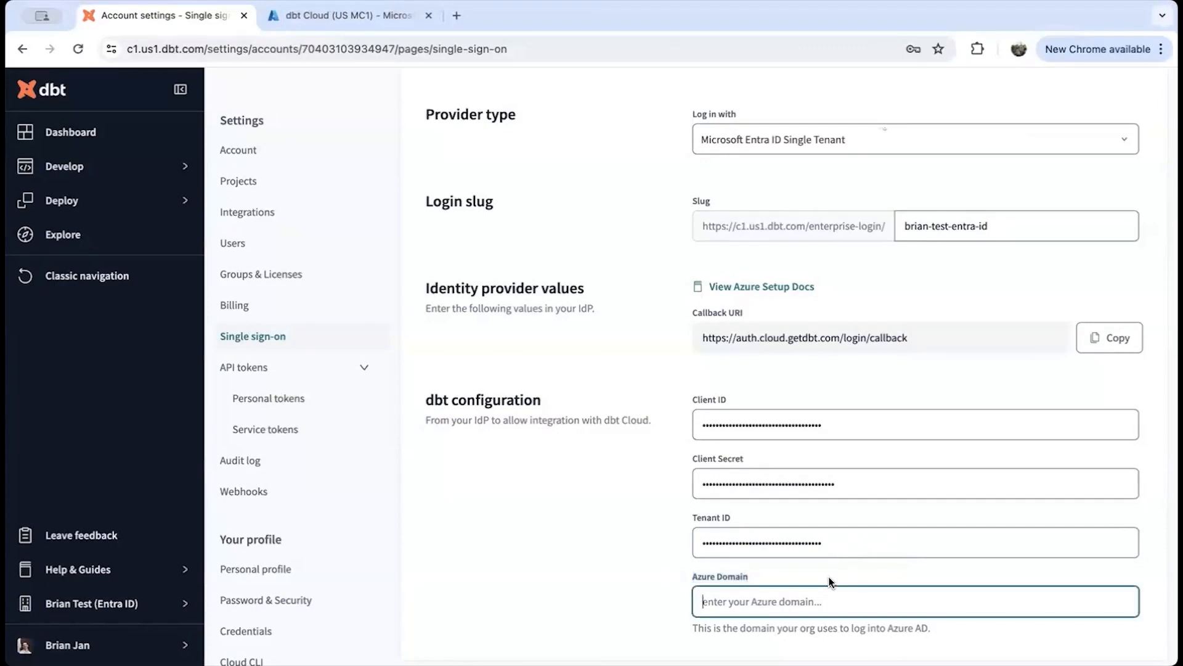
{"action": "type", "text": "dbtlab"}
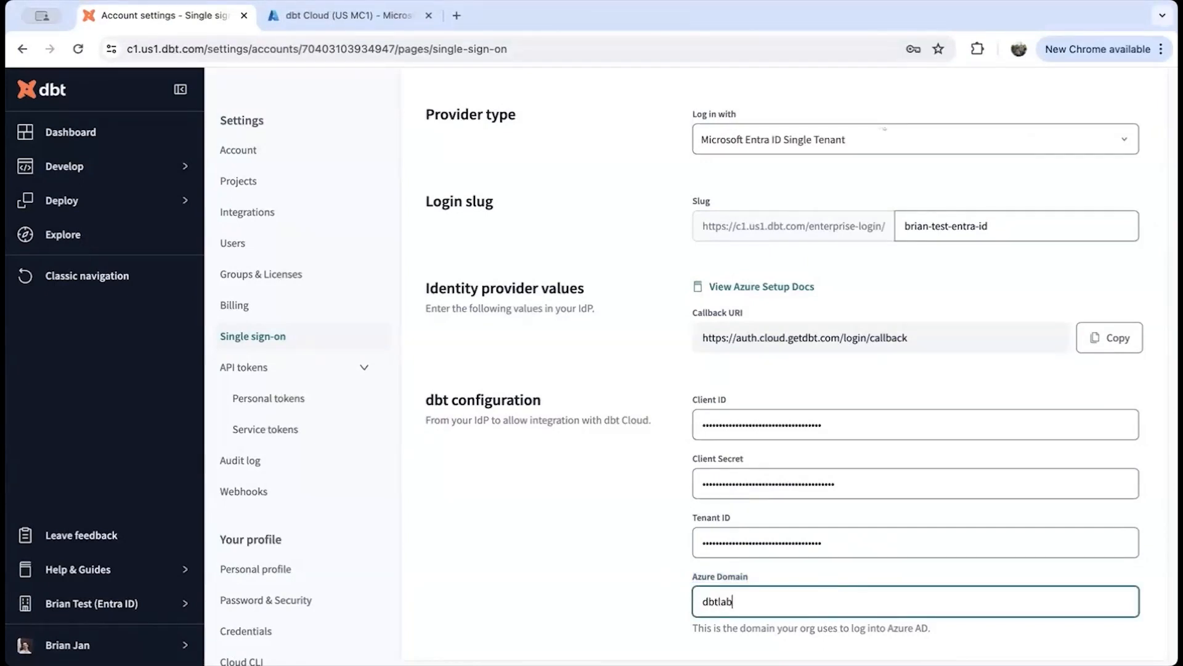
{"action": "type", "text": "s.com"}
{"action": "scroll", "coordinate": [668, 382], "scroll_direction": "up", "scroll_amount": 3}
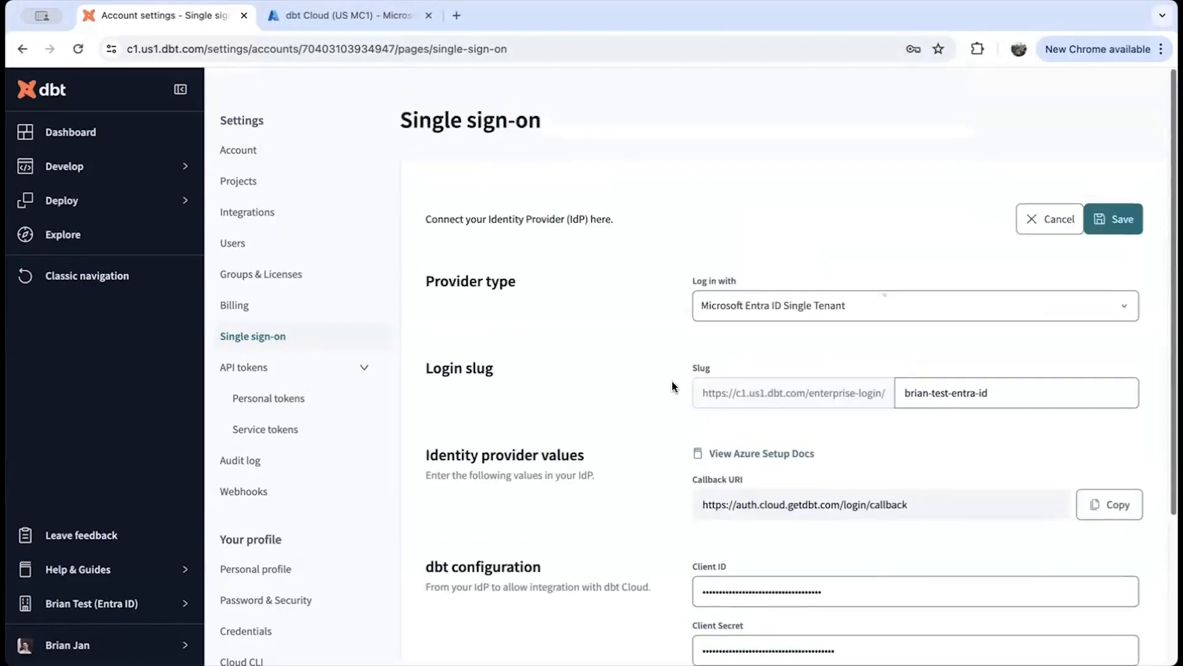
{"action": "left_click", "coordinate": [1118, 217]}
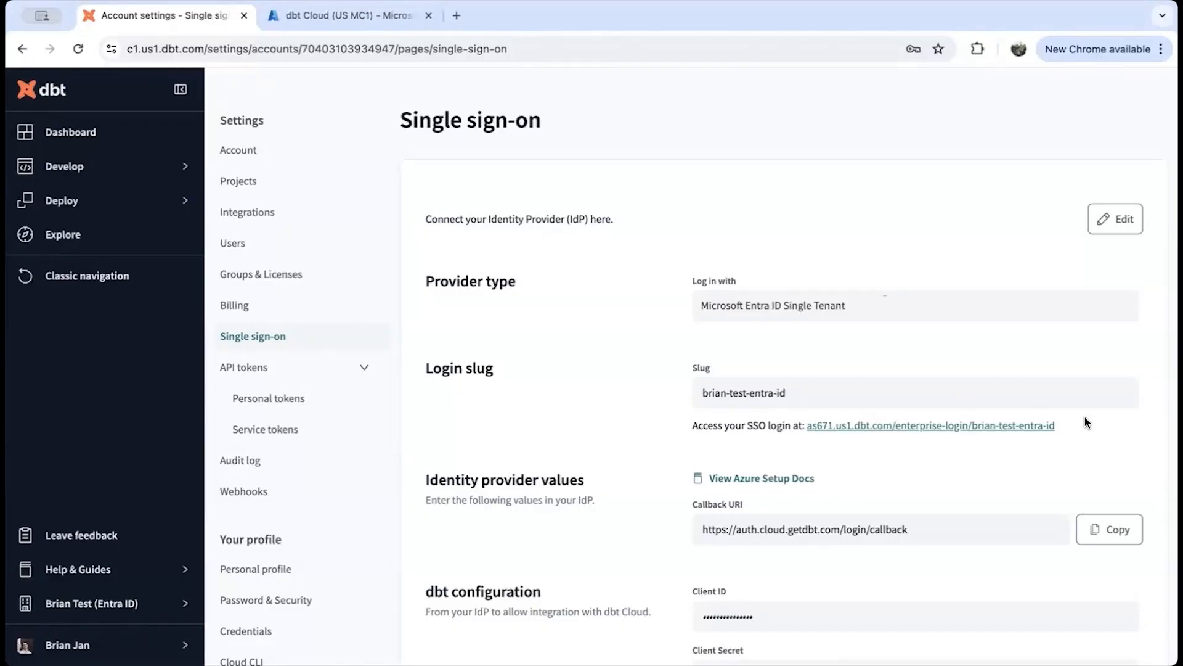
Highlight the SSO login URL, then open the saved single sign-on configuration for editing and view its dbt configuration fields and delete option
{"action": "left_click_drag", "start_coordinate": [1075, 432], "coordinate": [804, 427]}
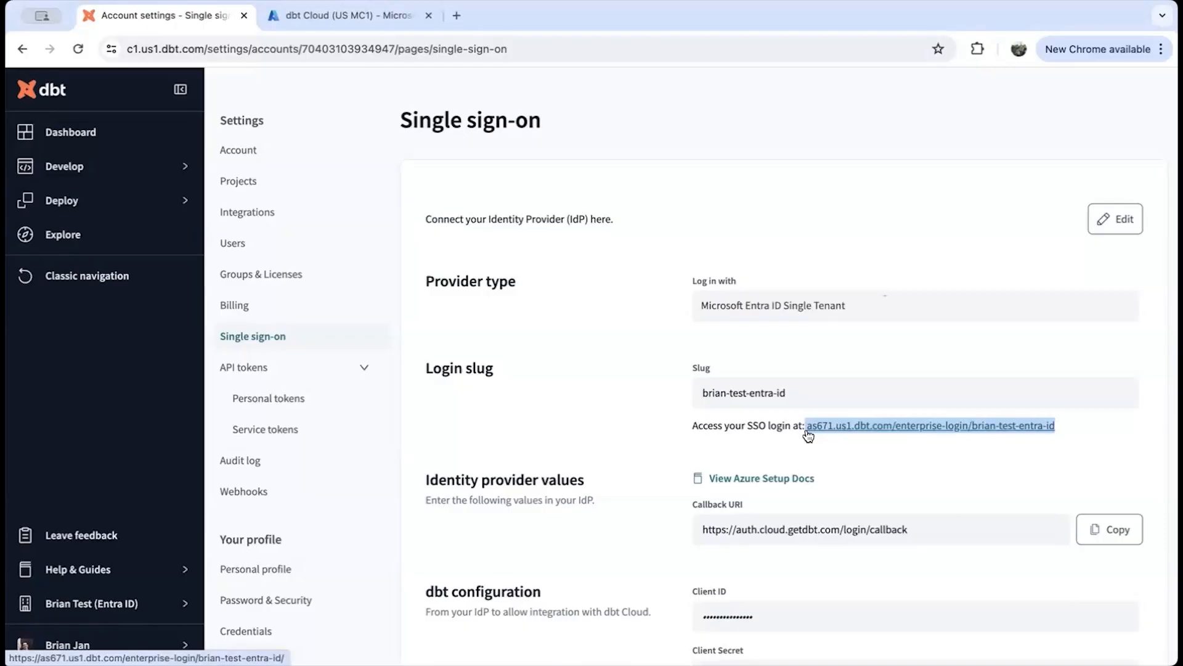
{"action": "left_click", "coordinate": [1115, 219]}
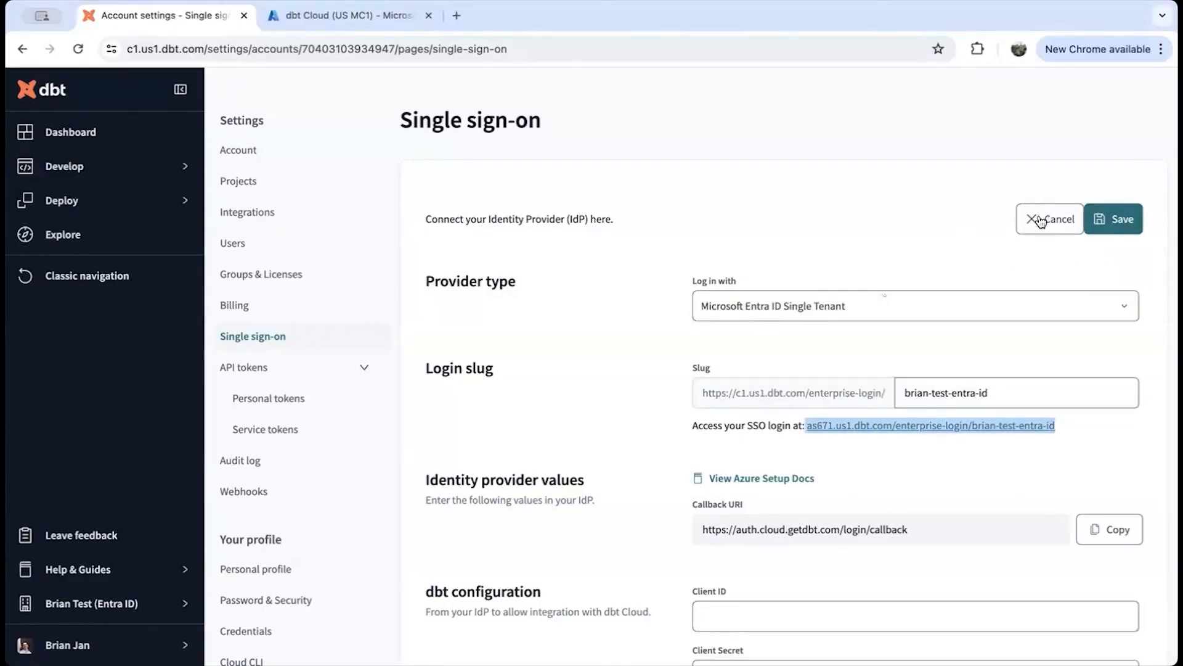
{"action": "scroll", "coordinate": [992, 442], "scroll_direction": "down", "scroll_amount": 5}
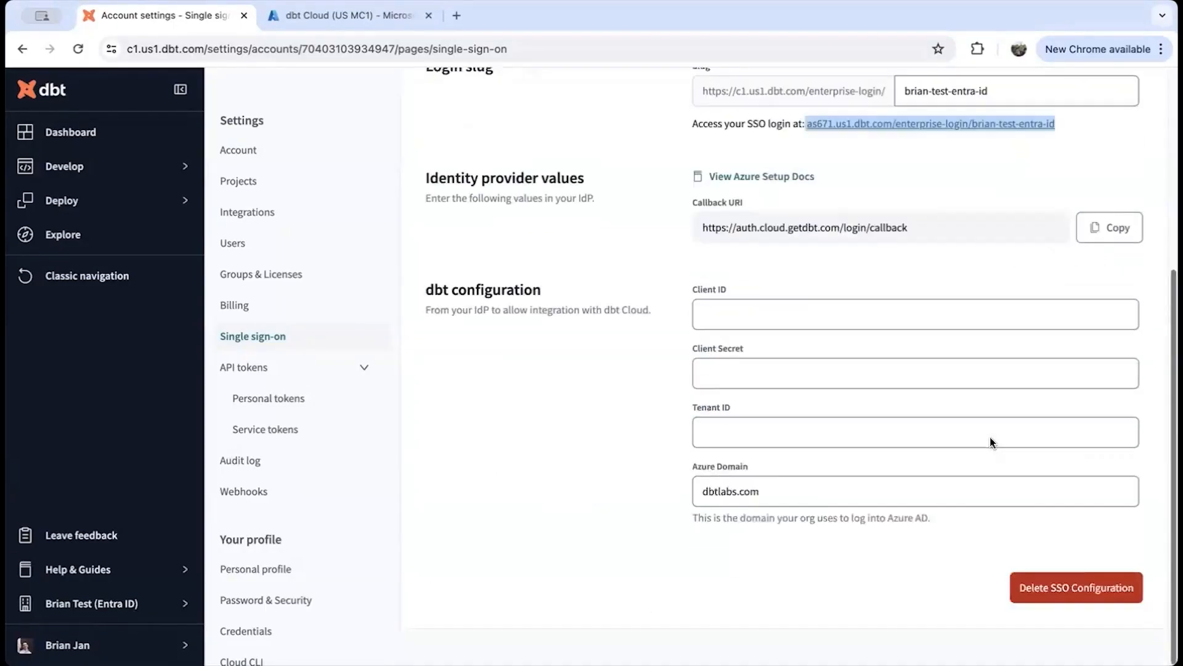